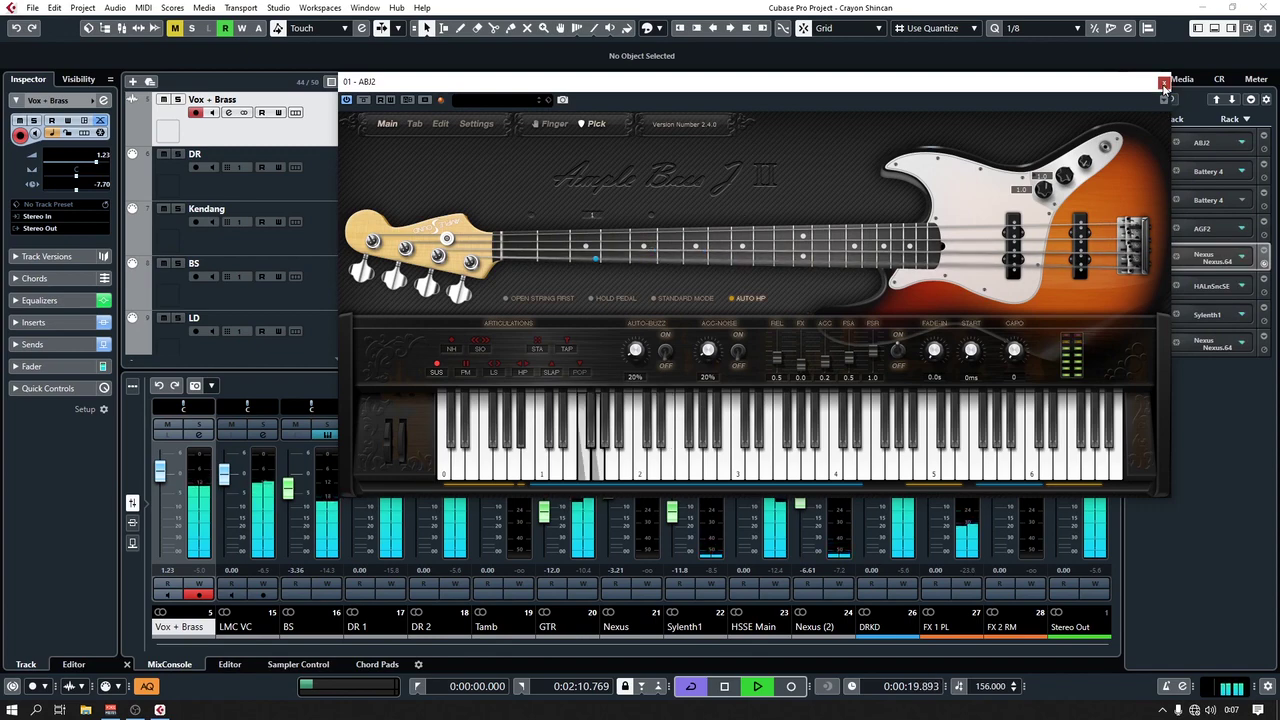
# Close the ABJ2 bass window and inspect the Battery 4 instruments in rack slots 2 and 3, closing each afterward.
pyautogui.click(1163, 83)
pyautogui.click(1163, 170)
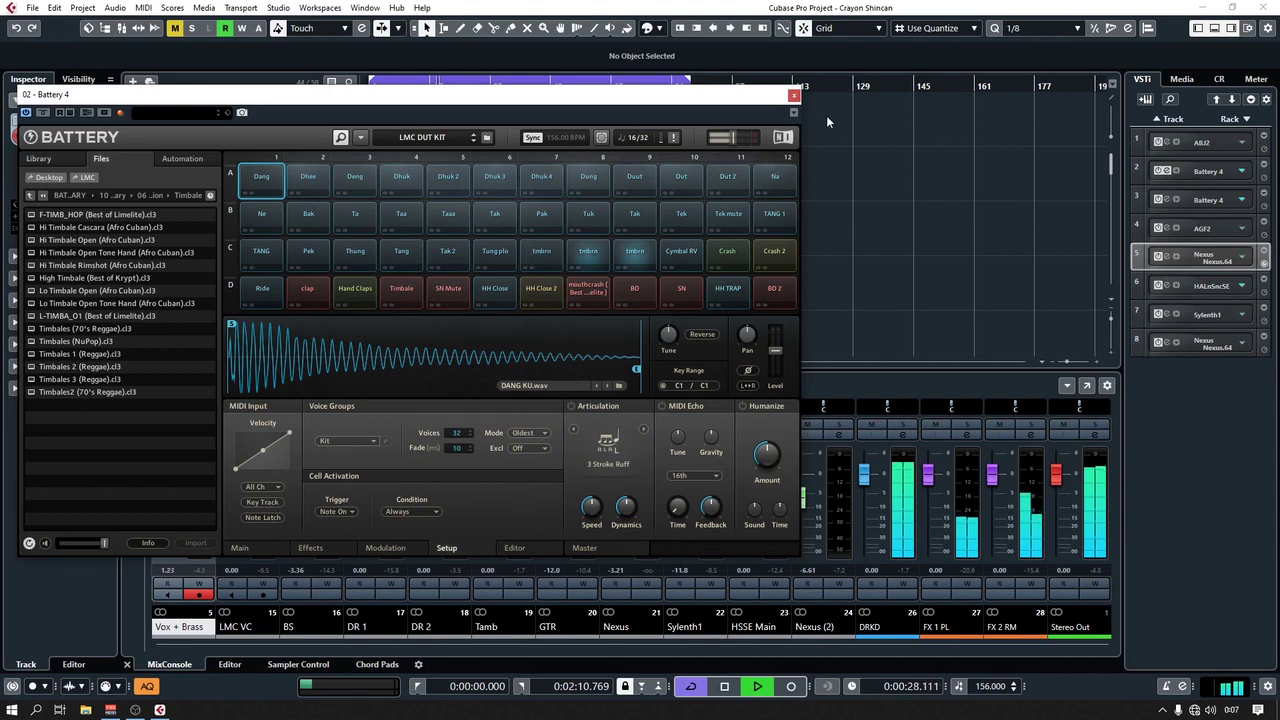
pyautogui.click(793, 95)
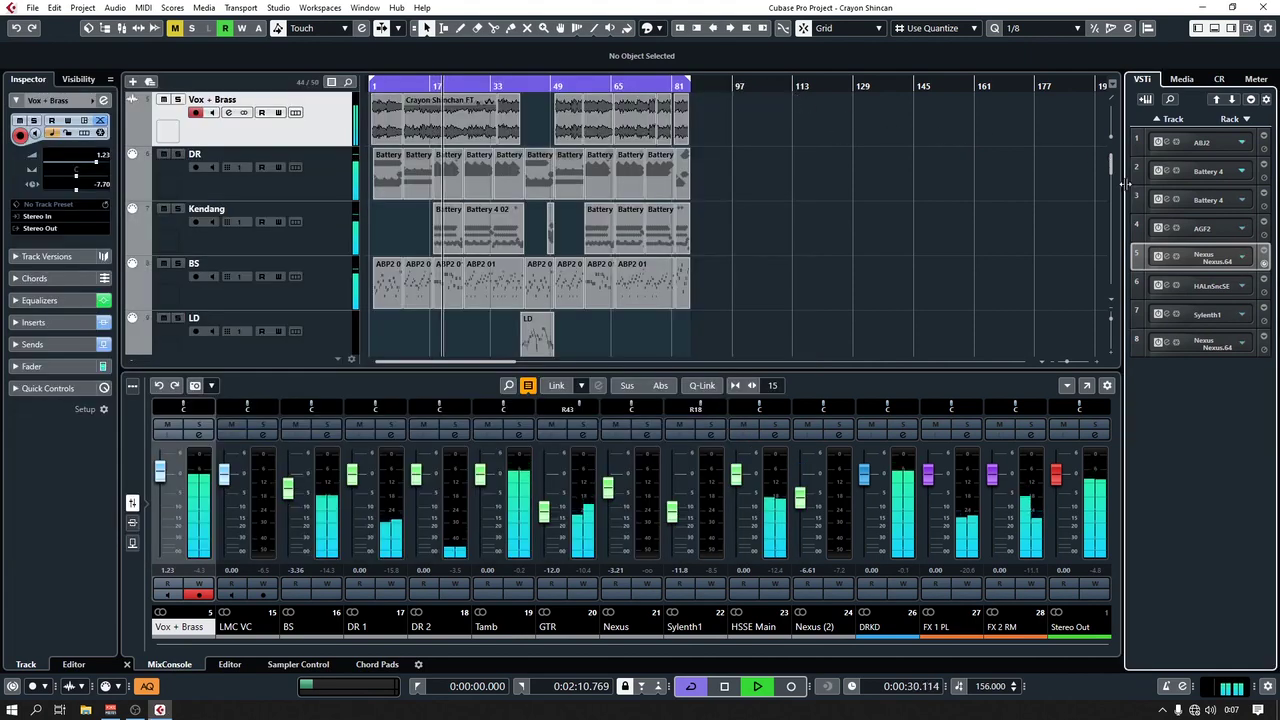
pyautogui.click(1165, 199)
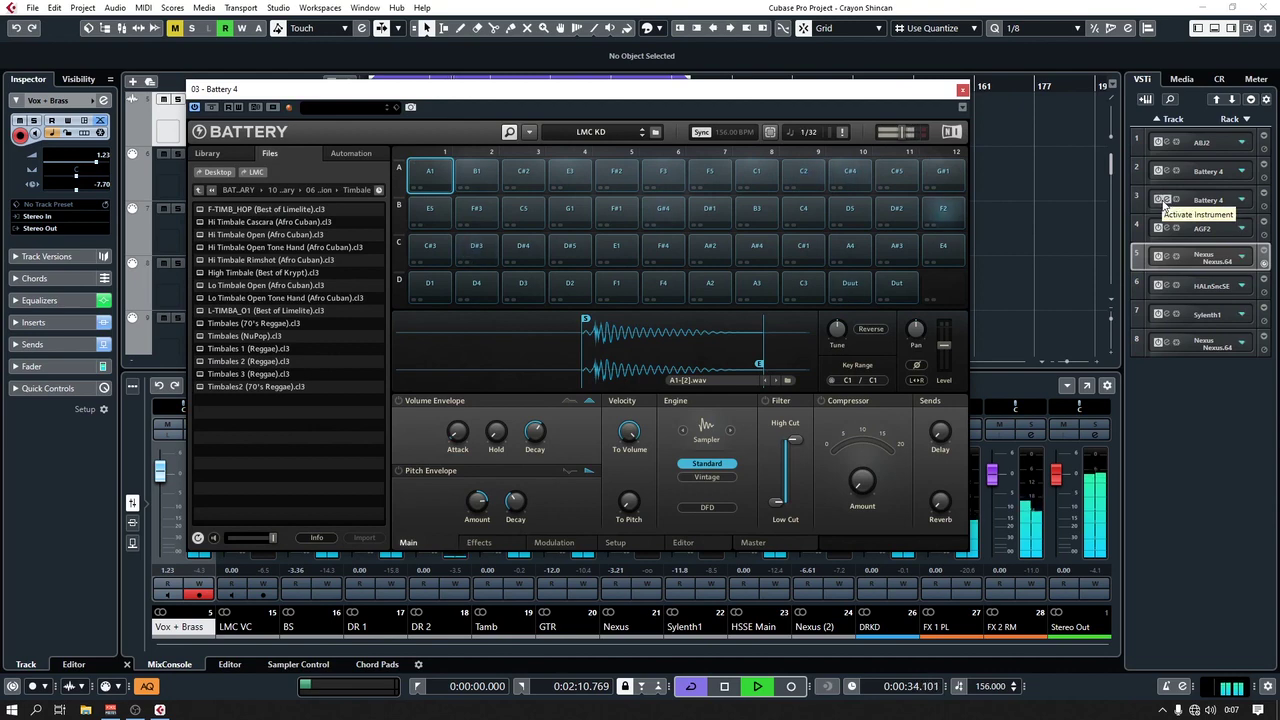
pyautogui.click(962, 90)
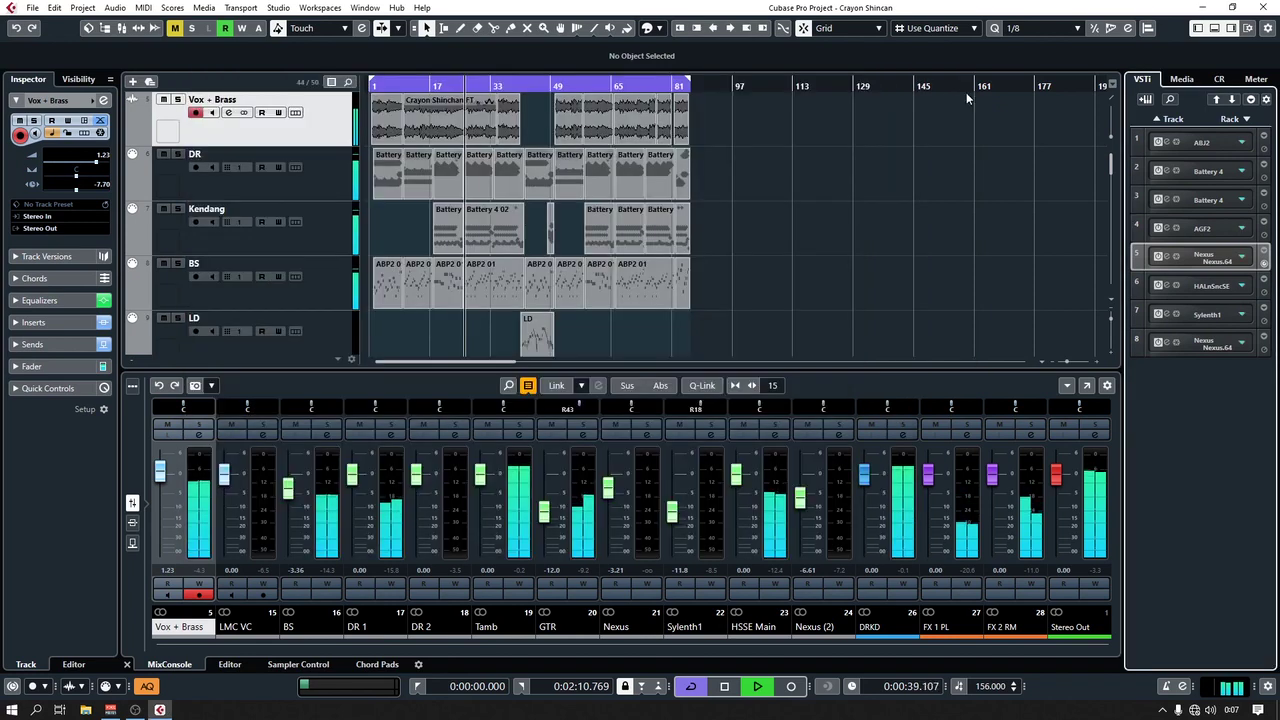
# View the HALion Sonic SE and Sylenth1 instruments in rack slots 6 and 7, closing each window.
pyautogui.click(1162, 286)
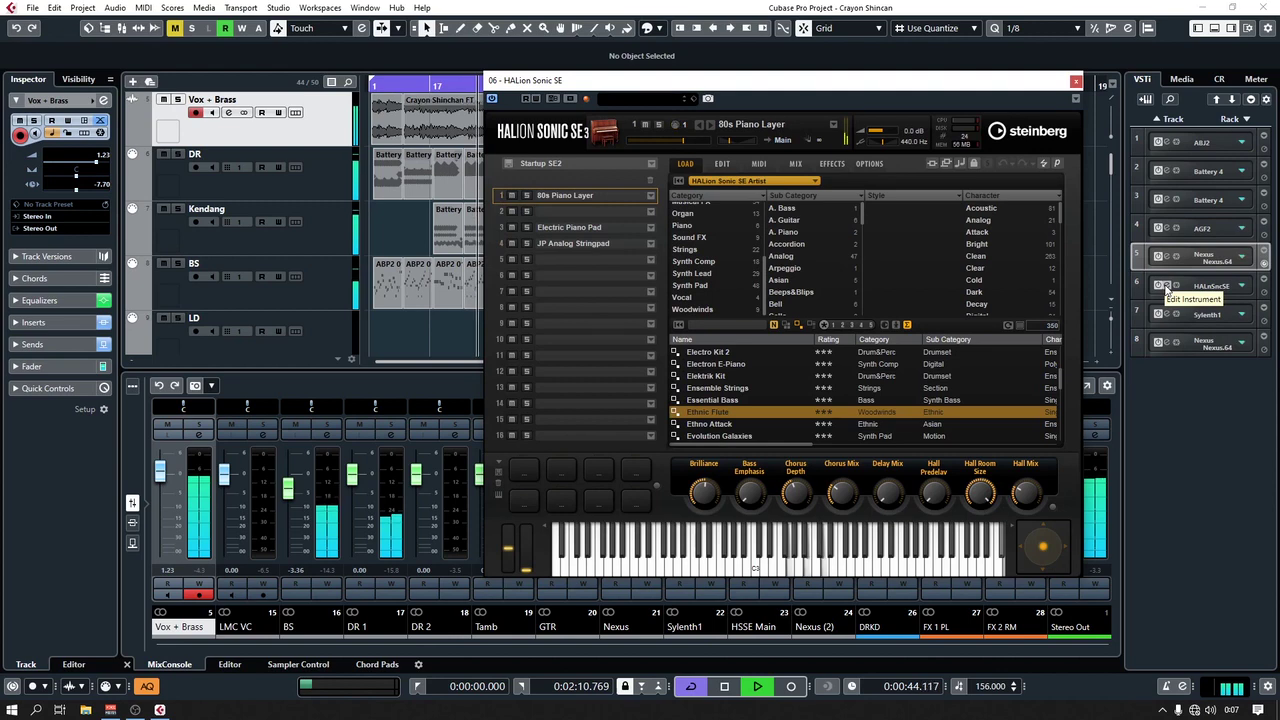
pyautogui.click(1075, 83)
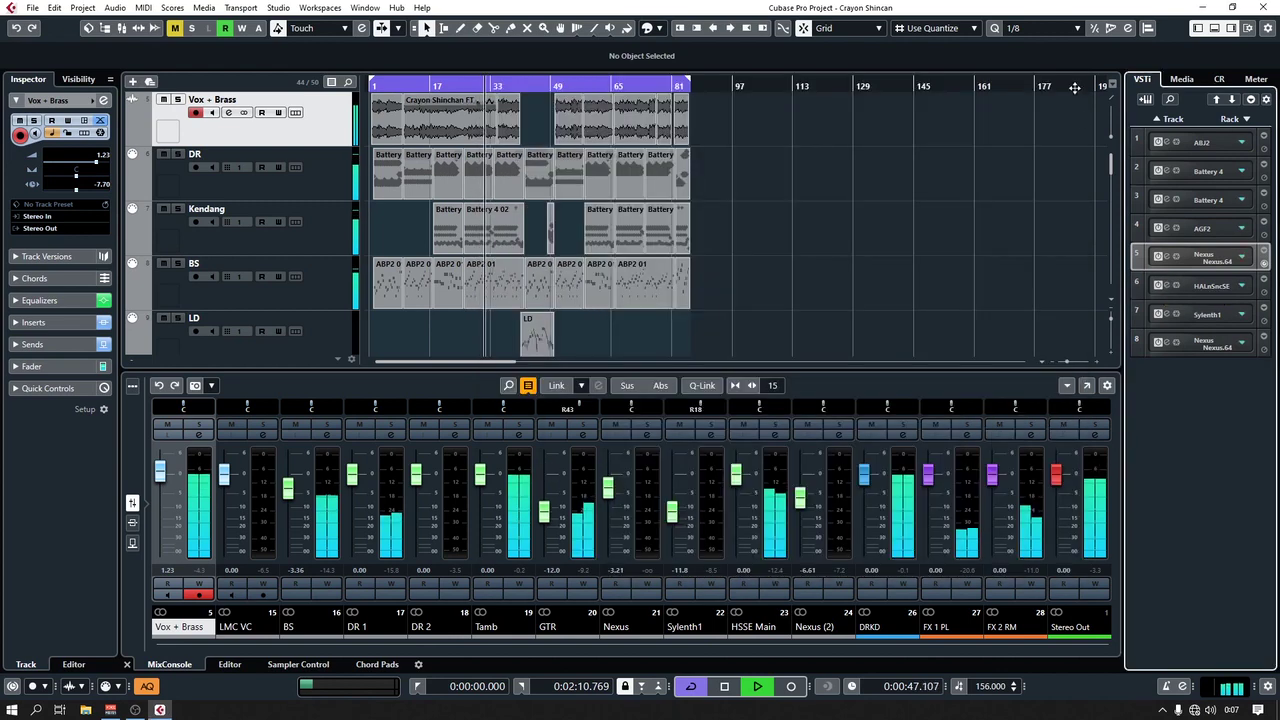
pyautogui.click(1162, 314)
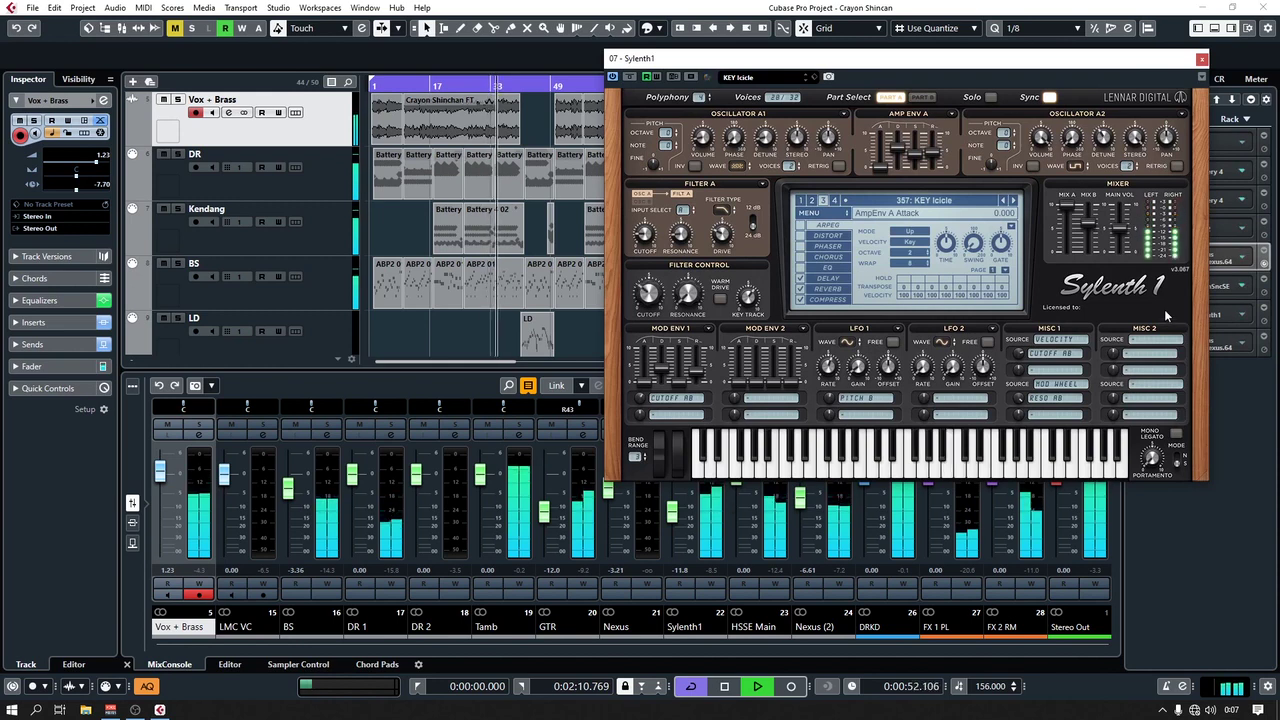
pyautogui.click(1201, 60)
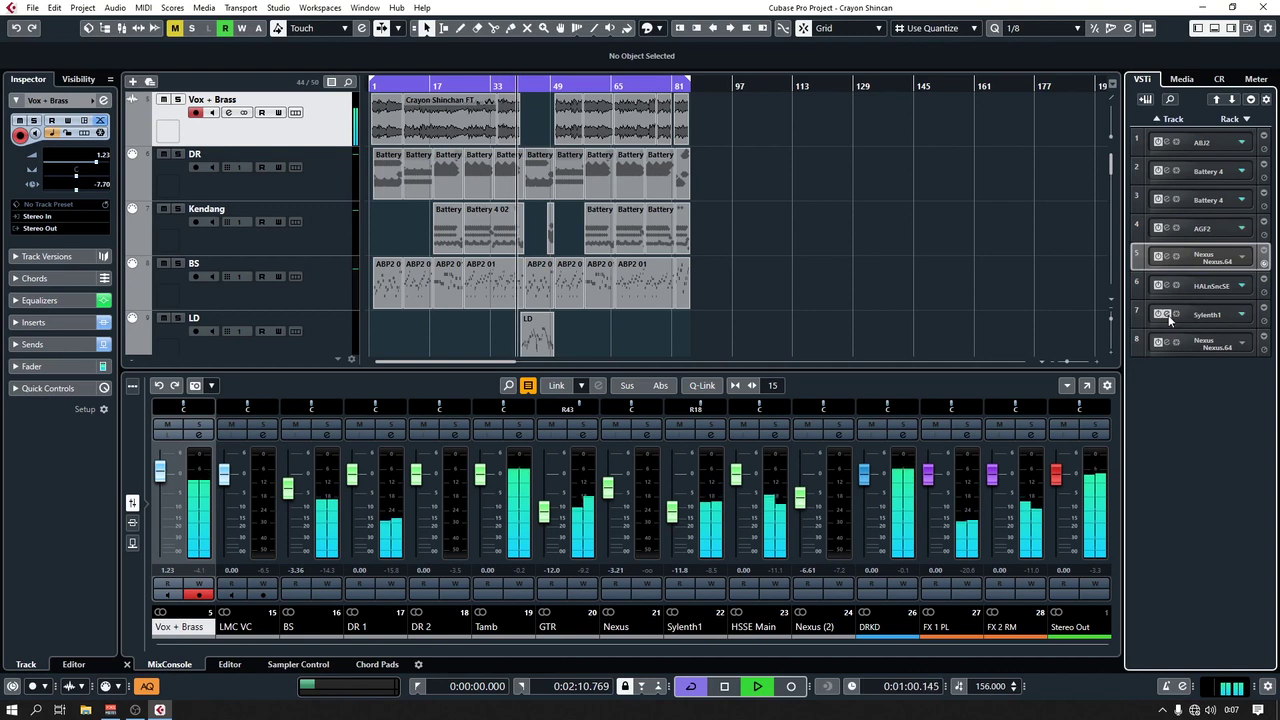
# Reopen and close Sylenth1, and view the Nexus instrument in rack slot 8 before closing it.
pyautogui.click(1168, 315)
pyautogui.click(1201, 60)
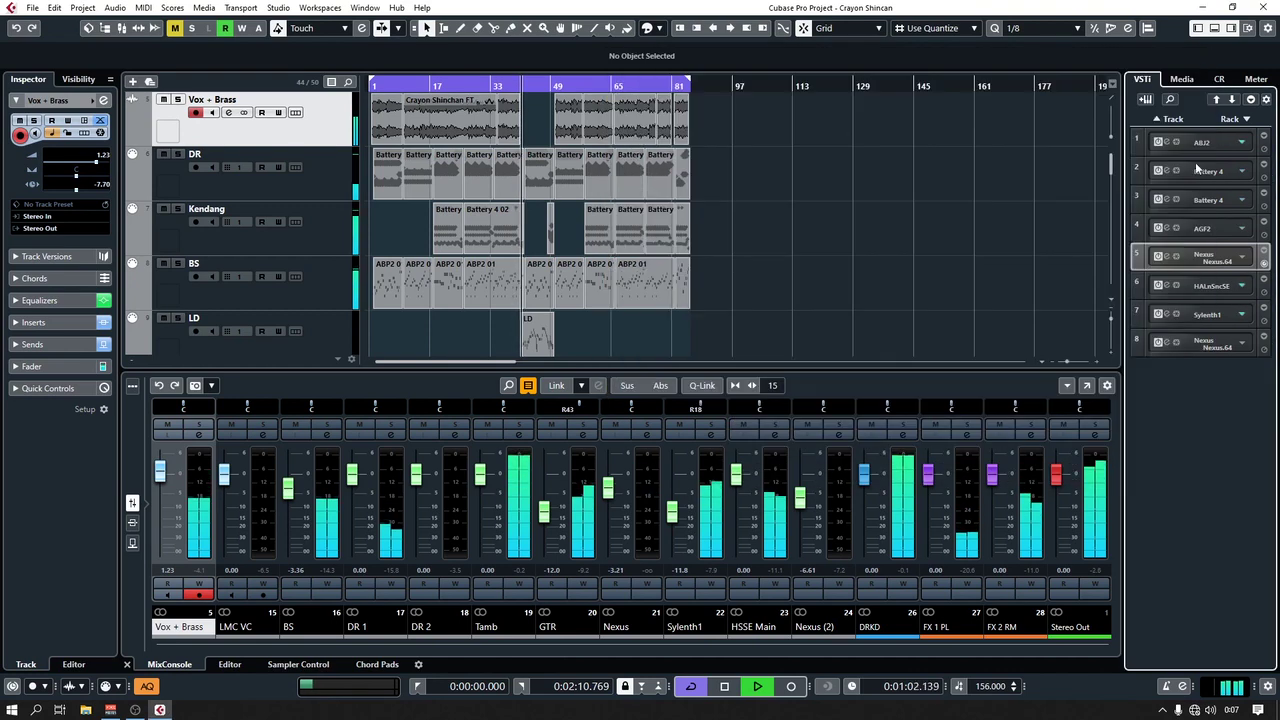
pyautogui.click(1167, 342)
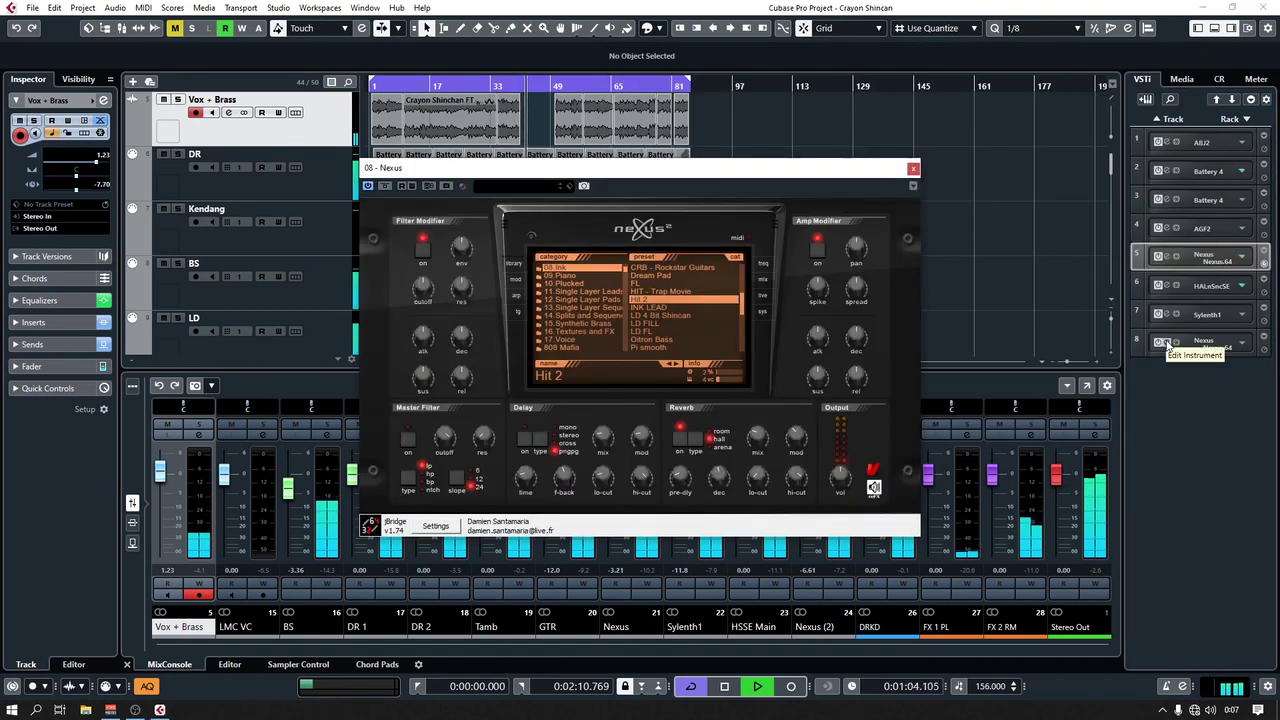
pyautogui.click(913, 169)
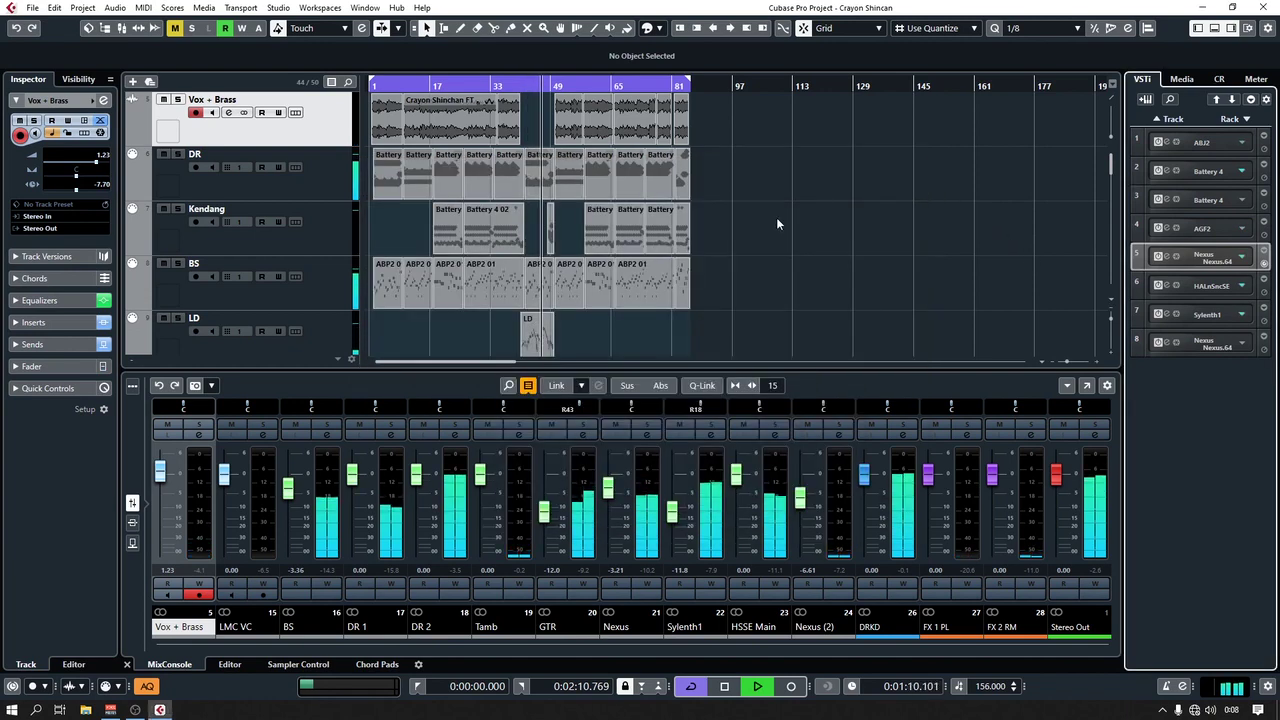
# Stop playback, audition the Vox + Brass track in solo from the start, and clear its solo.
pyautogui.press('space')
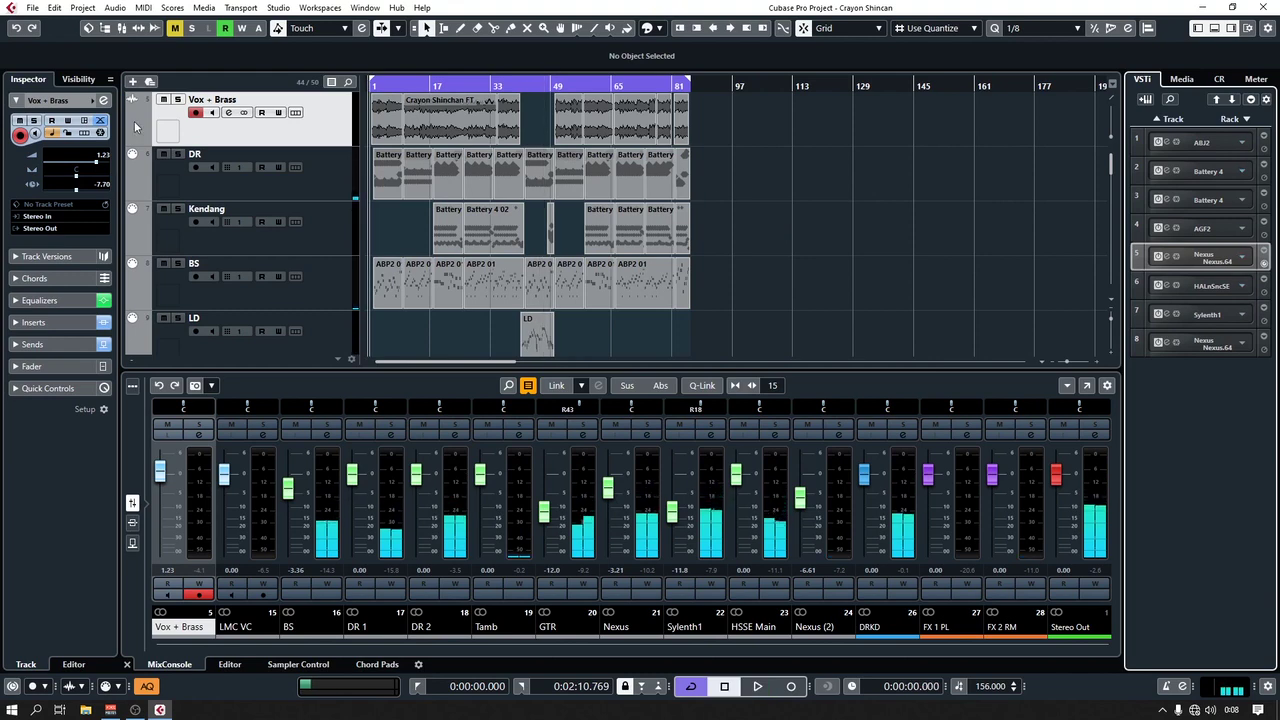
pyautogui.click(178, 100)
pyautogui.press('space')
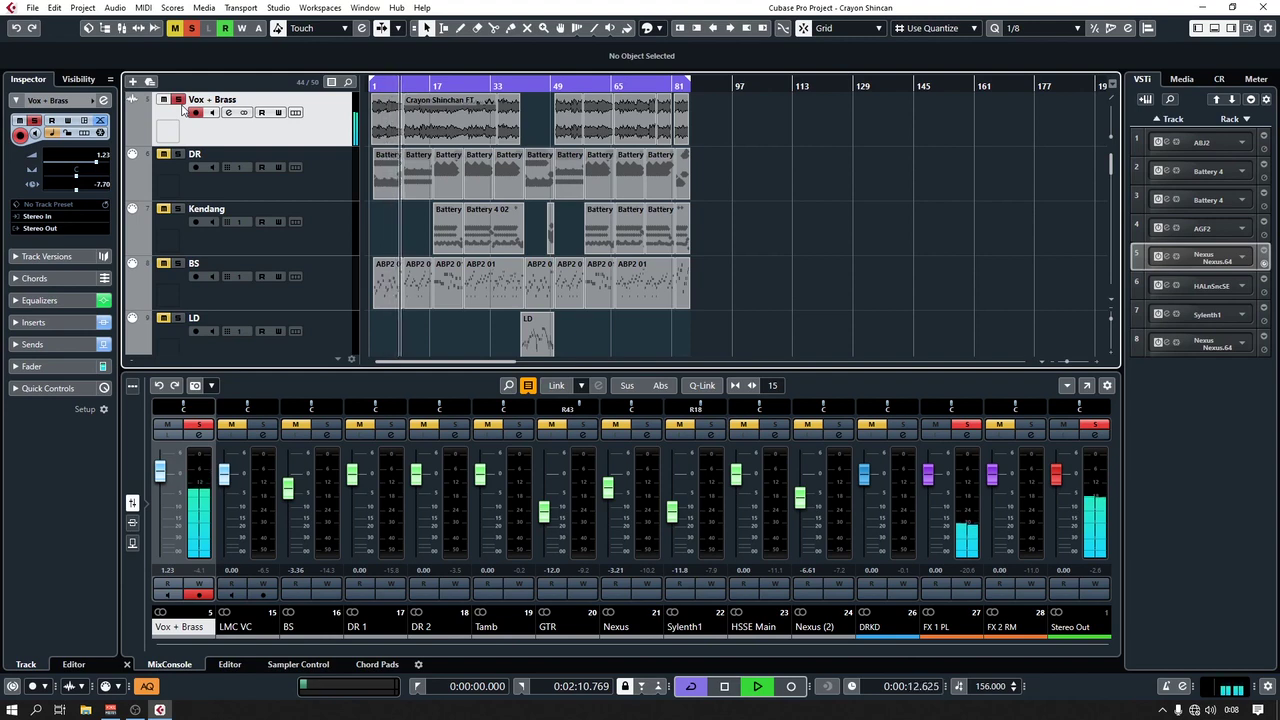
pyautogui.press('space')
pyautogui.click(178, 100)
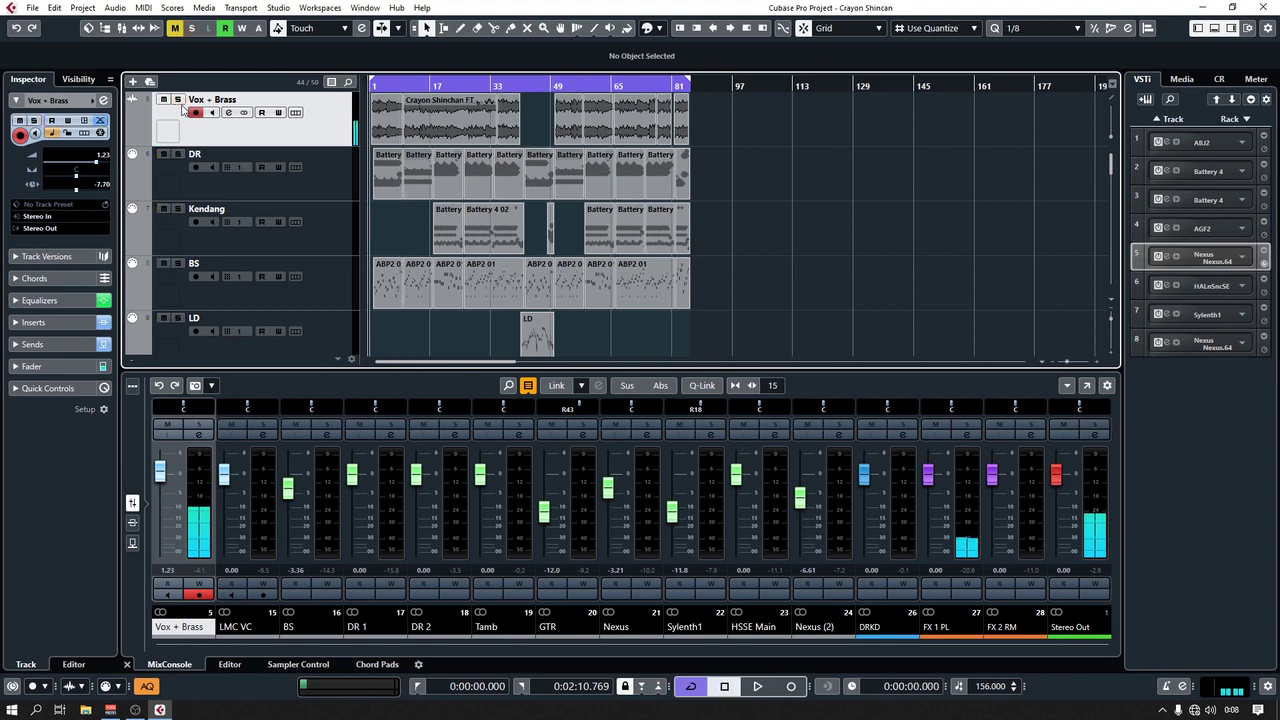
# Solo the DR track during playback and show its first part, Battery 4 01, in the drum editor.
pyautogui.click(178, 154)
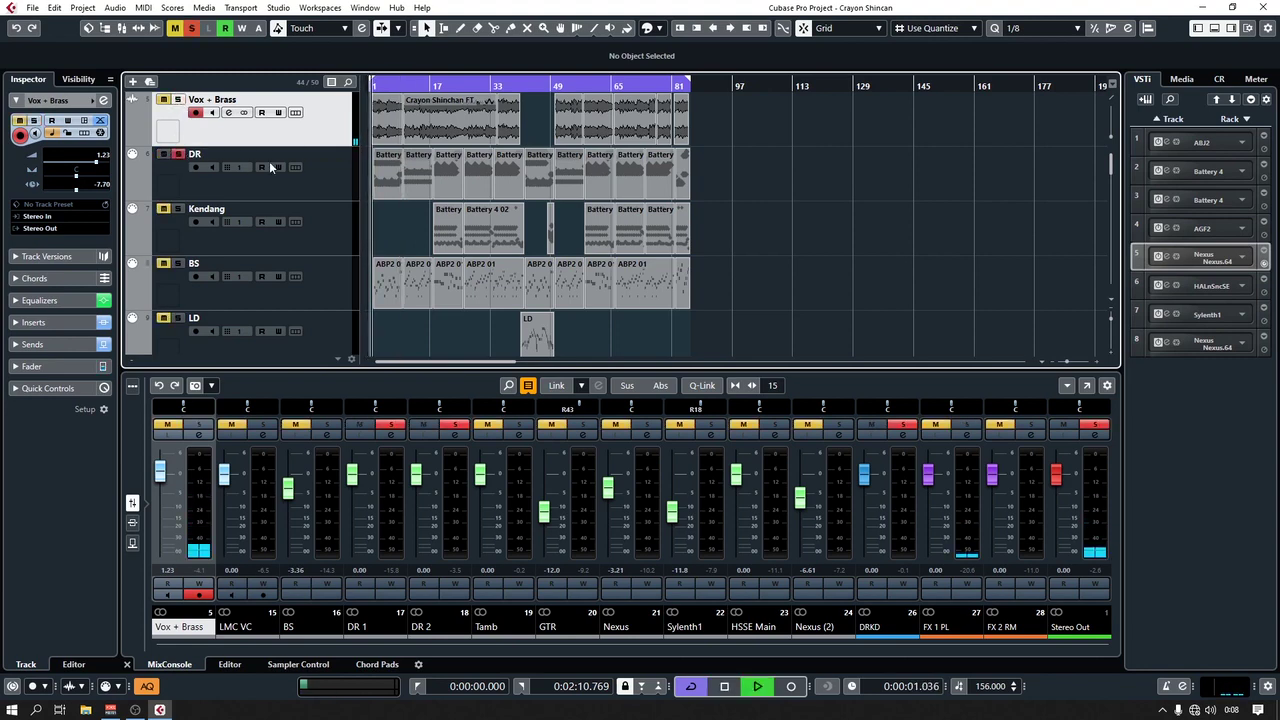
pyautogui.click(388, 176)
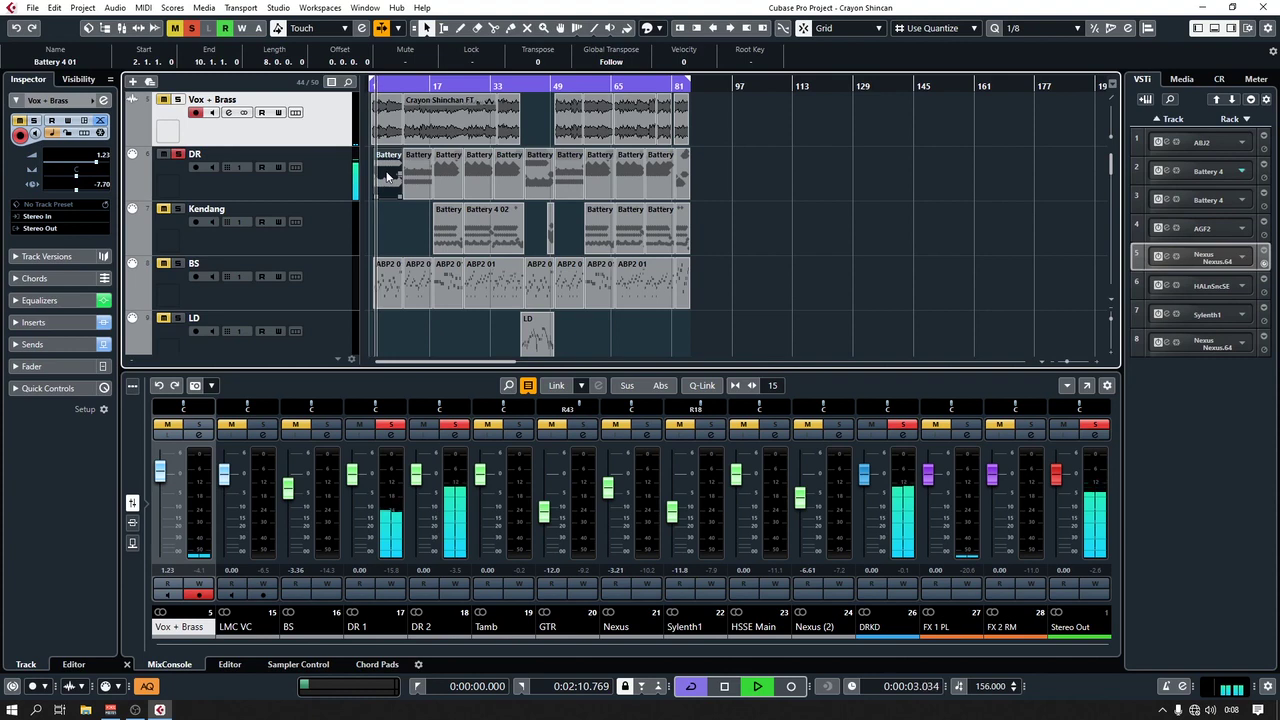
pyautogui.doubleClick(388, 176)
pyautogui.scroll(-3, 406, 502)
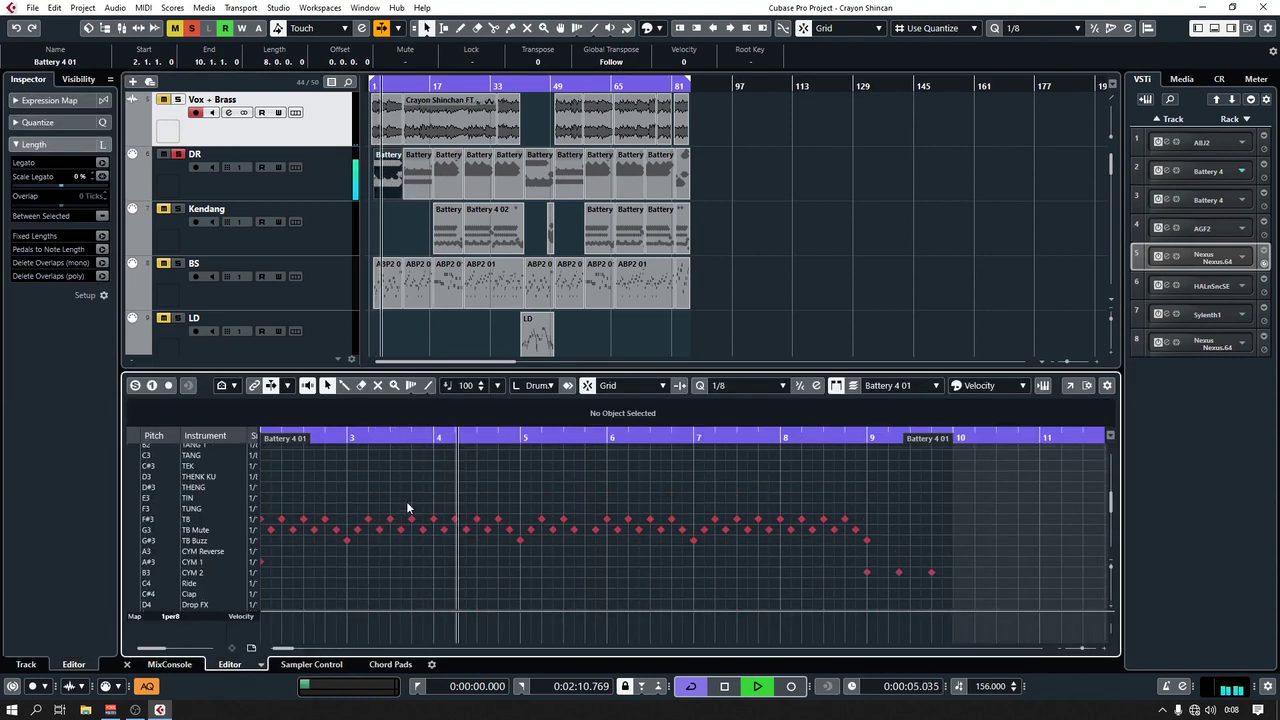
pyautogui.scroll(4, 406, 511)
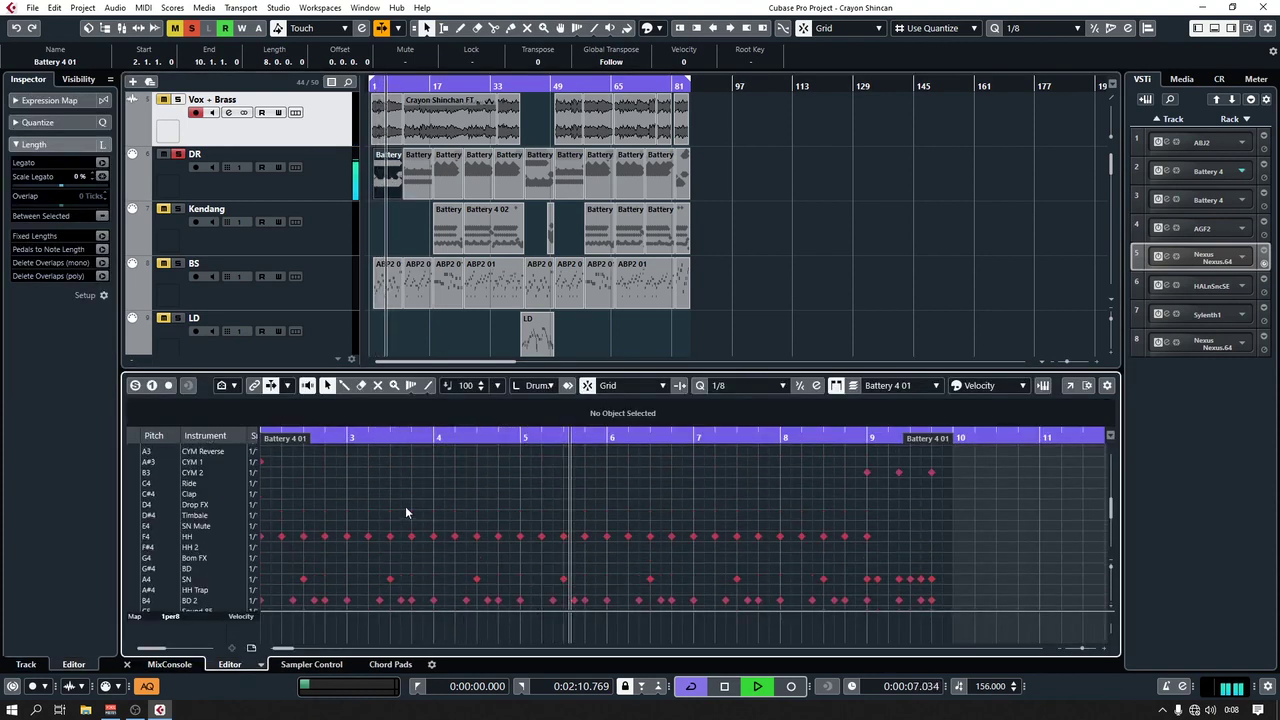
pyautogui.scroll(1, 406, 512)
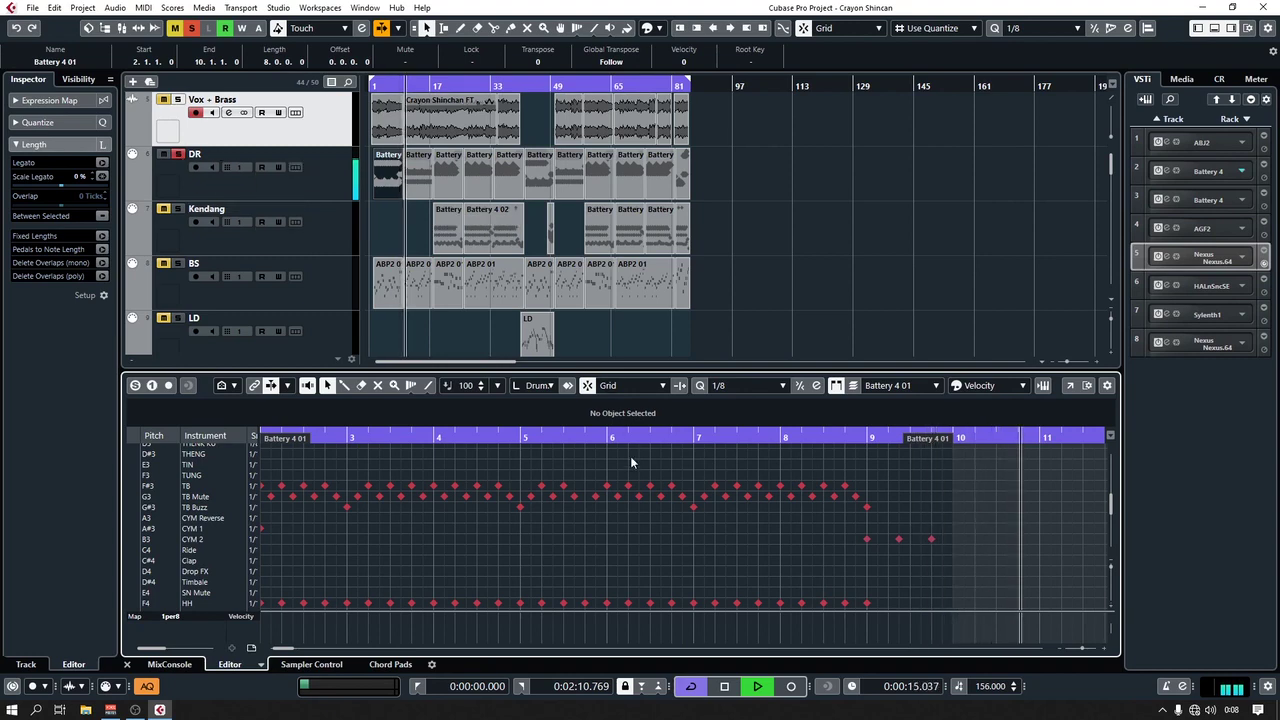
# Examine the drum notes of the DR track's second part, spanning bars 10 to 18.
pyautogui.click(417, 172)
pyautogui.scroll(8, 464, 505)
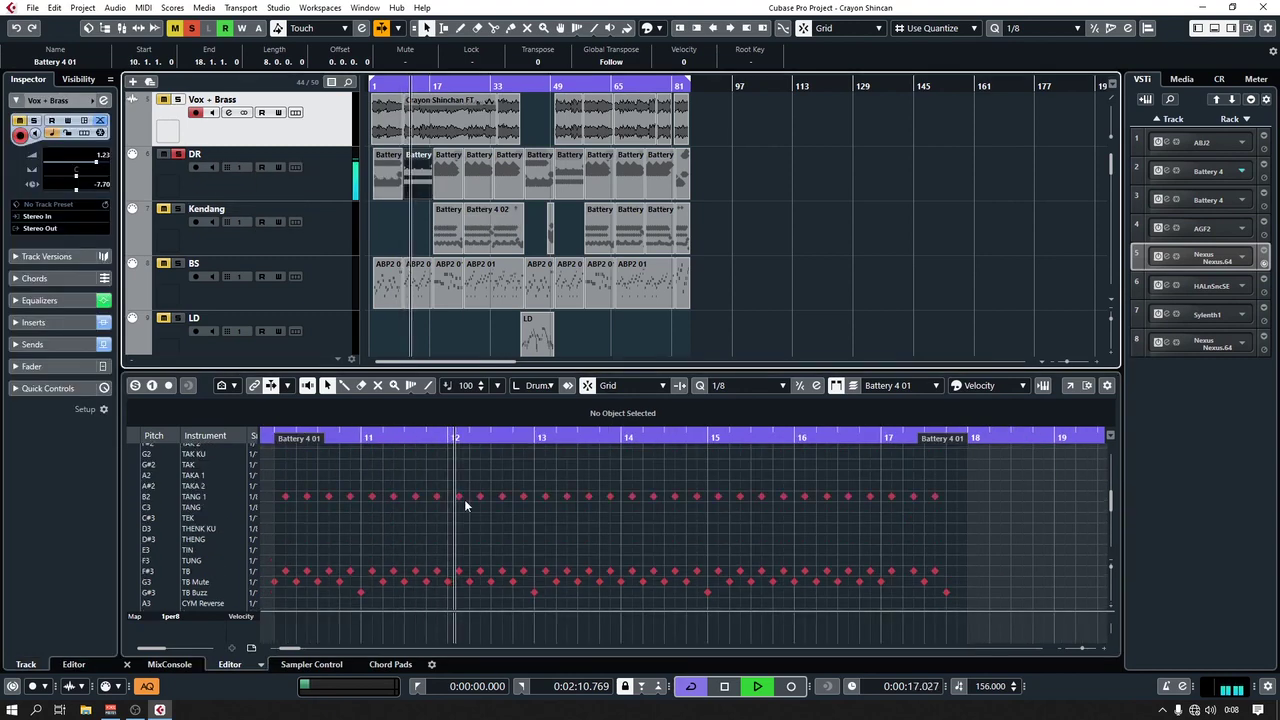
pyautogui.scroll(-8, 464, 505)
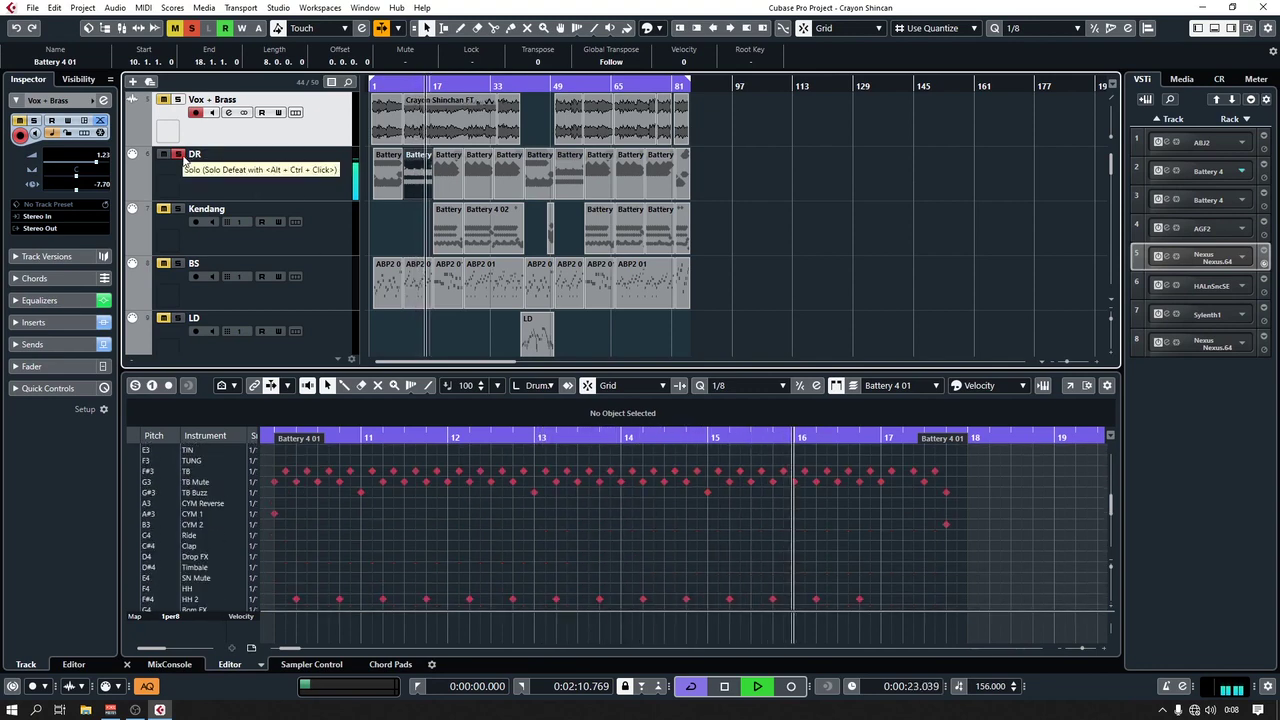
# Add the Kendang track to the solo and show its first part, Battery 4 02, in the drum editor.
pyautogui.click(177, 209)
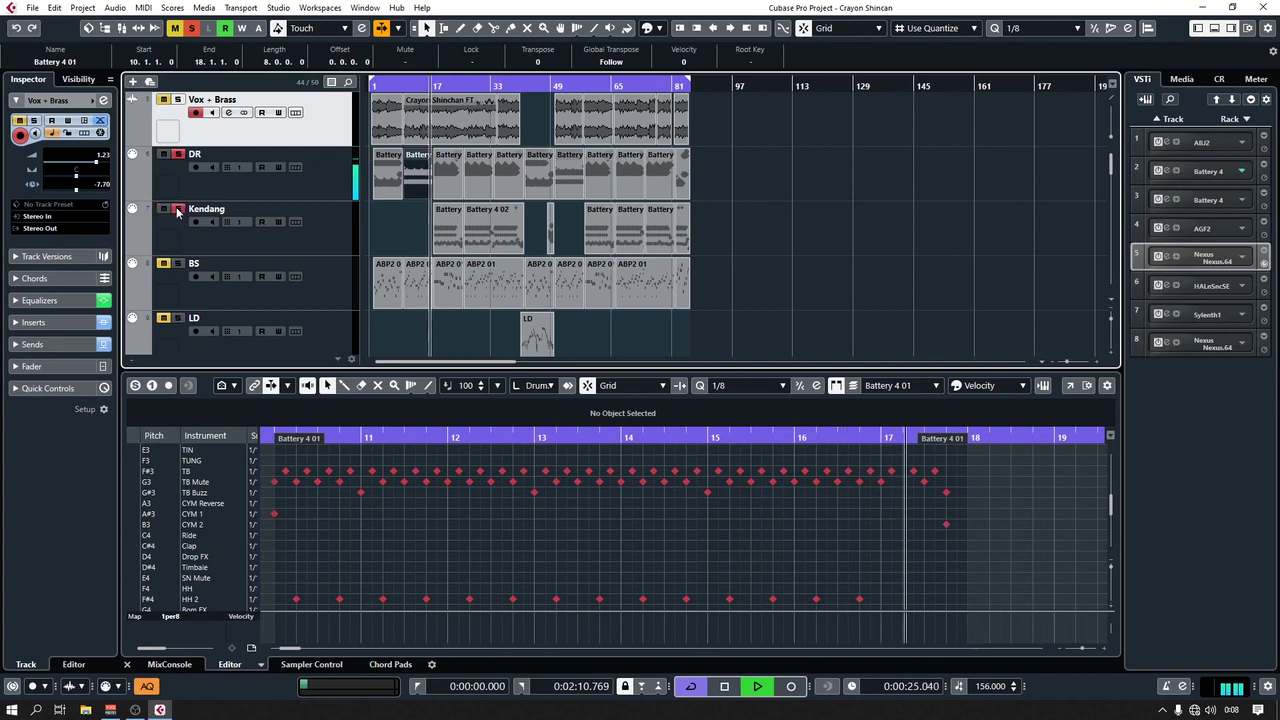
pyautogui.click(443, 222)
pyautogui.scroll(-1, 456, 494)
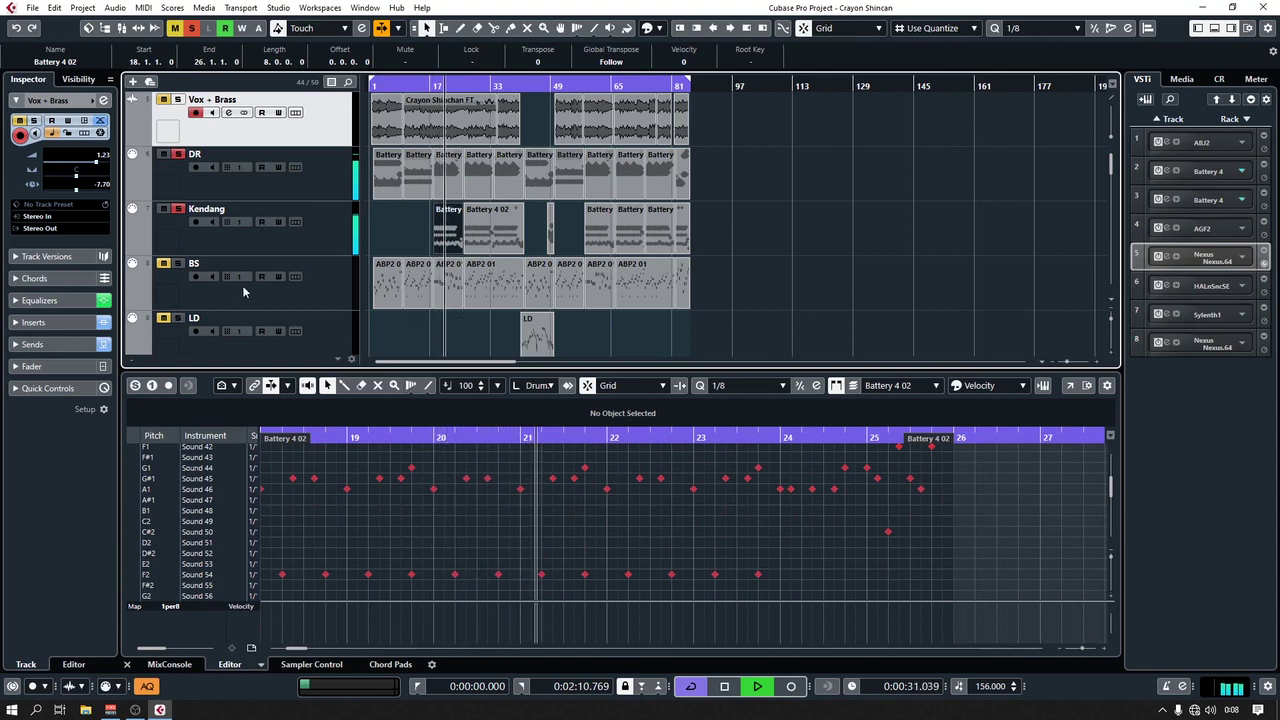
# Add the BS, GT and KY tracks to the solo one after another while playback continues.
pyautogui.click(179, 264)
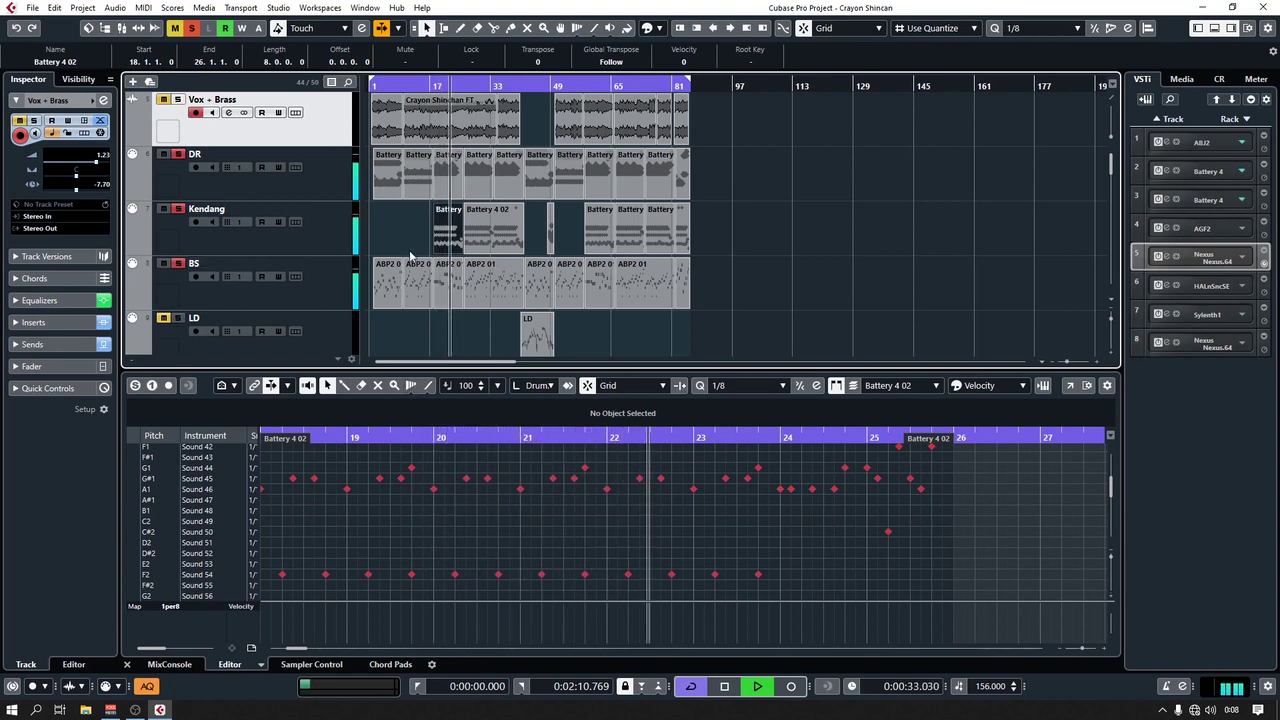
pyautogui.scroll(-1, 291, 256)
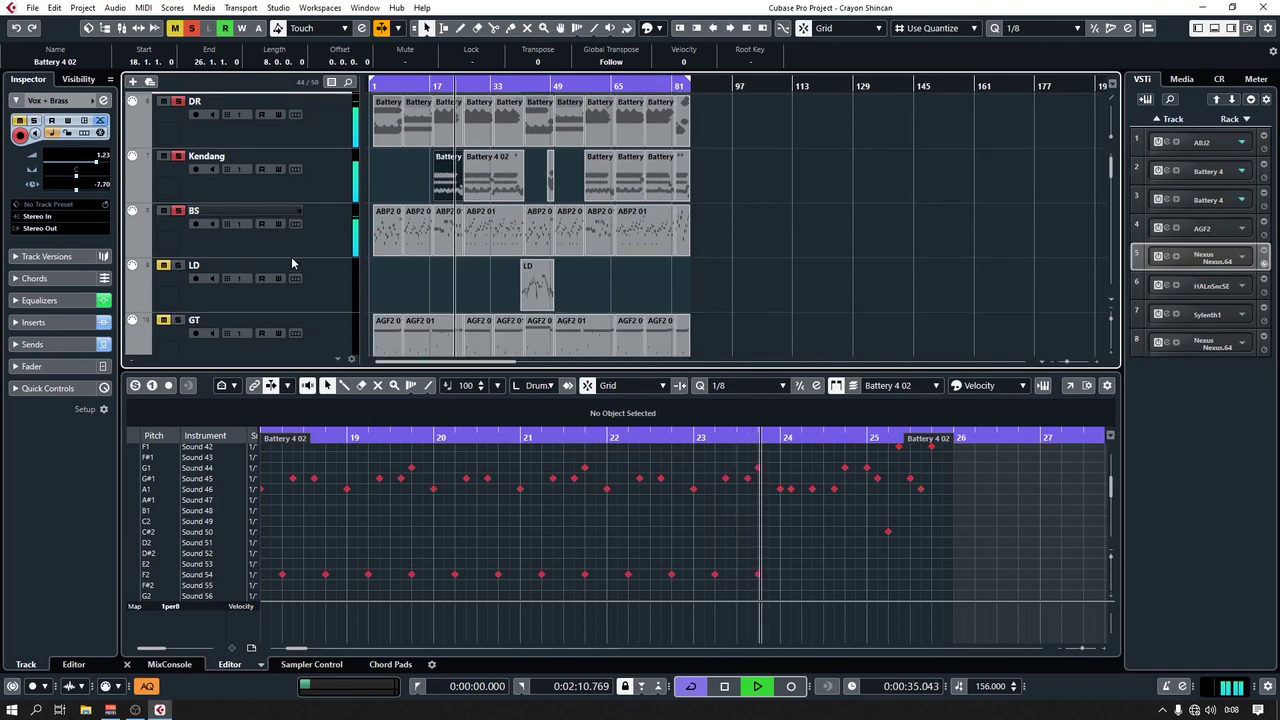
pyautogui.scroll(-1, 291, 256)
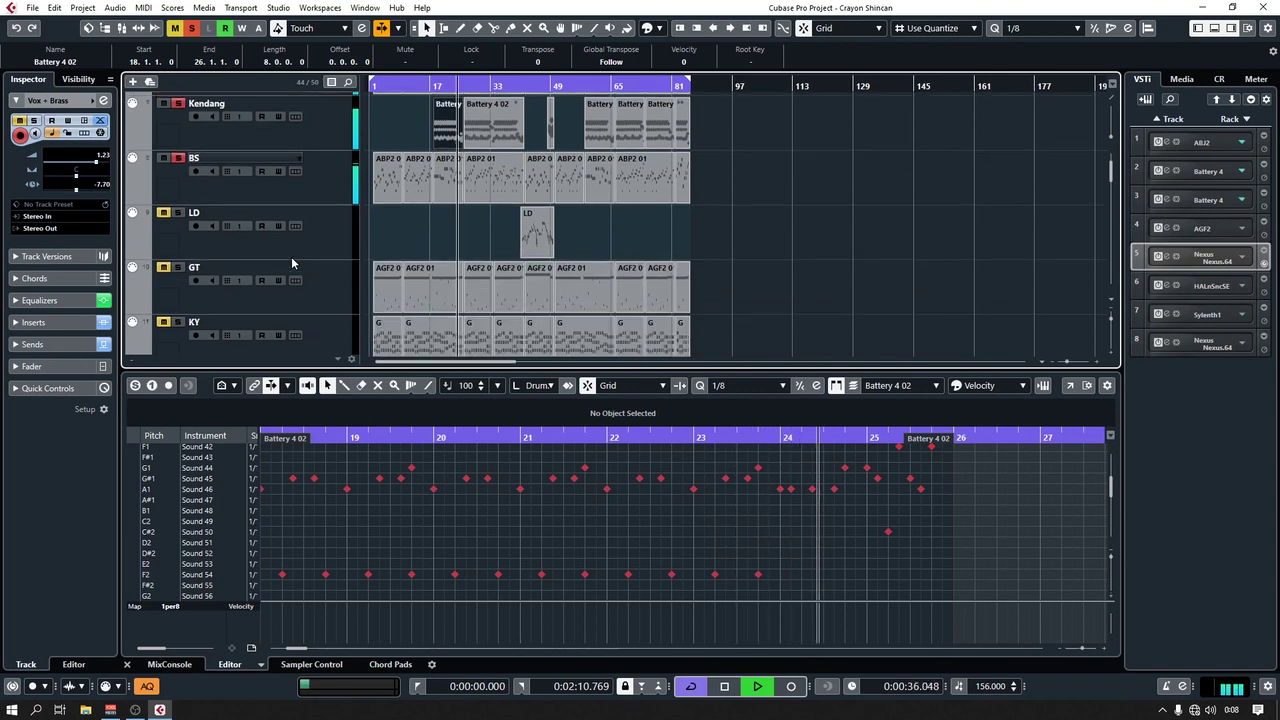
pyautogui.click(179, 267)
pyautogui.scroll(-1, 207, 284)
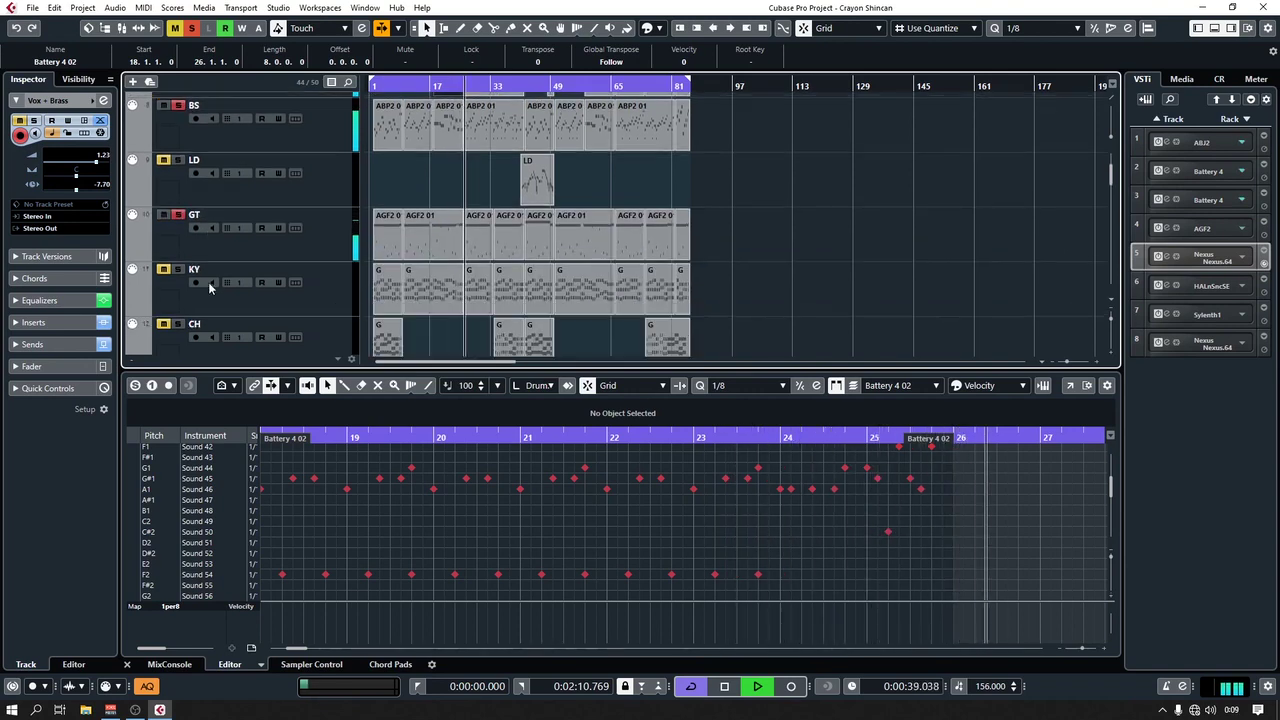
pyautogui.click(179, 269)
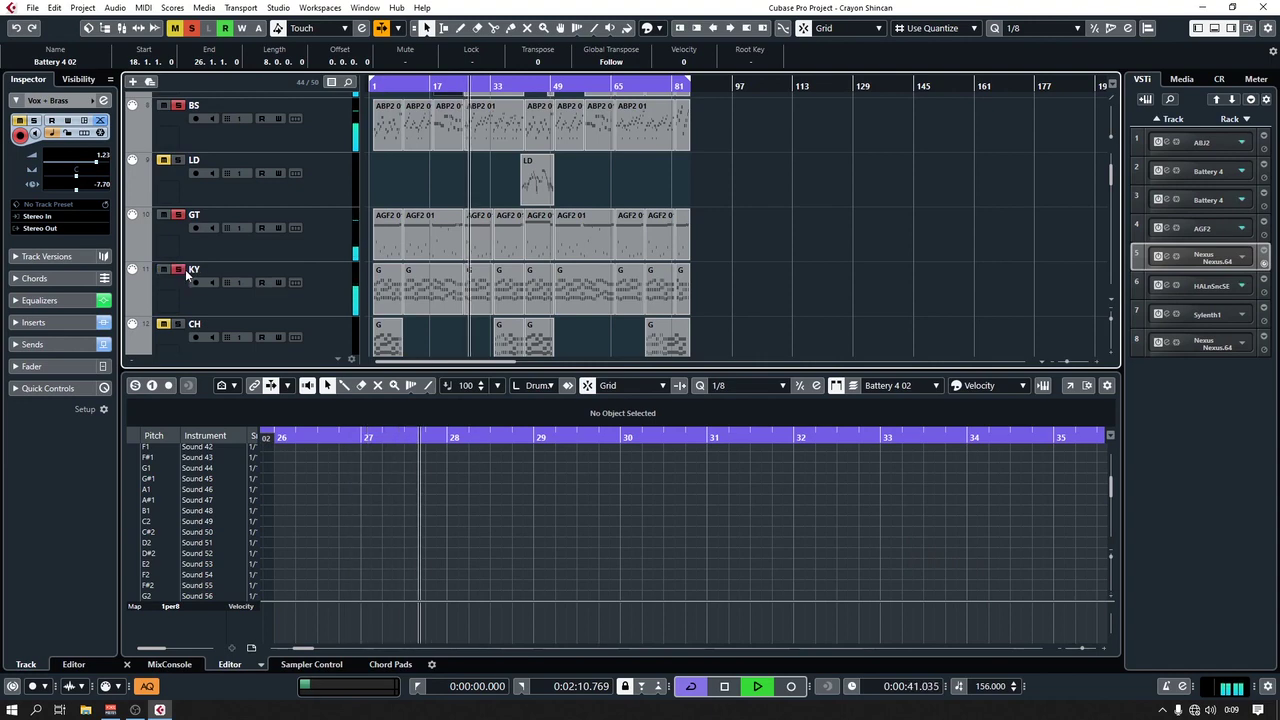
# Add the CH and PD tracks to the solo during playback.
pyautogui.scroll(-1, 423, 211)
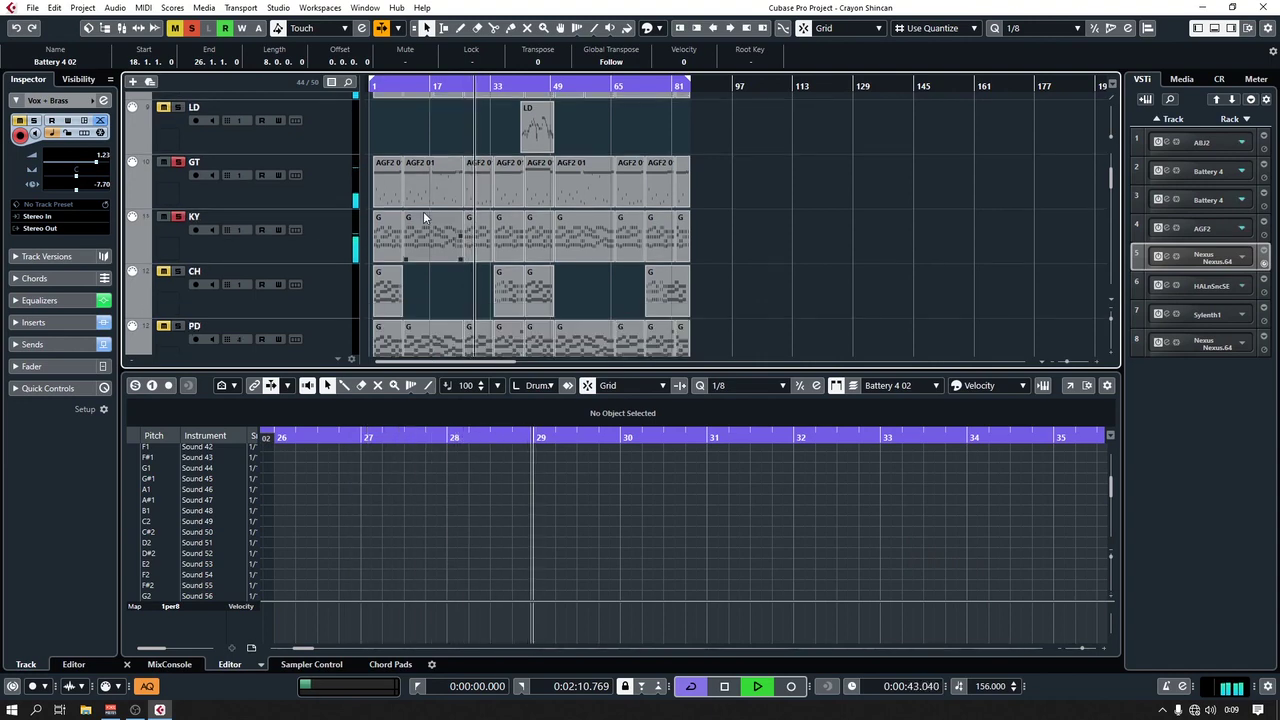
pyautogui.scroll(-1, 423, 211)
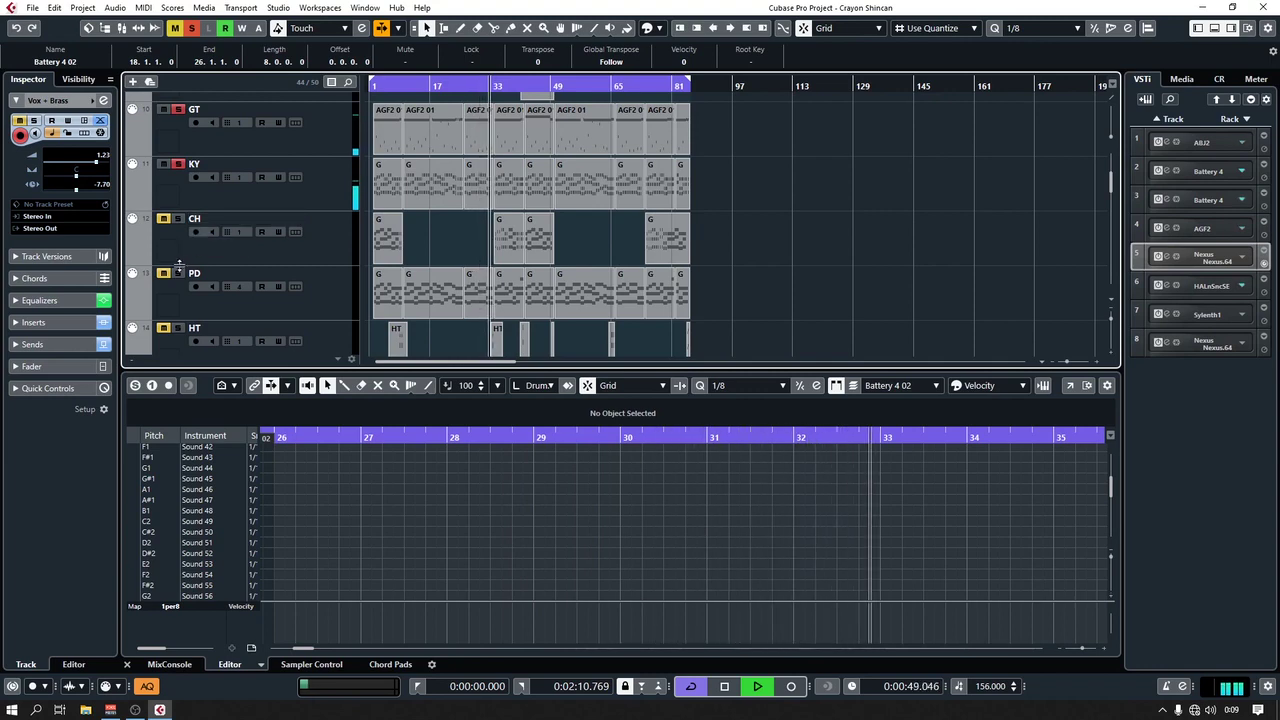
pyautogui.doubleClick(193, 219)
pyautogui.click(163, 218)
pyautogui.click(178, 218)
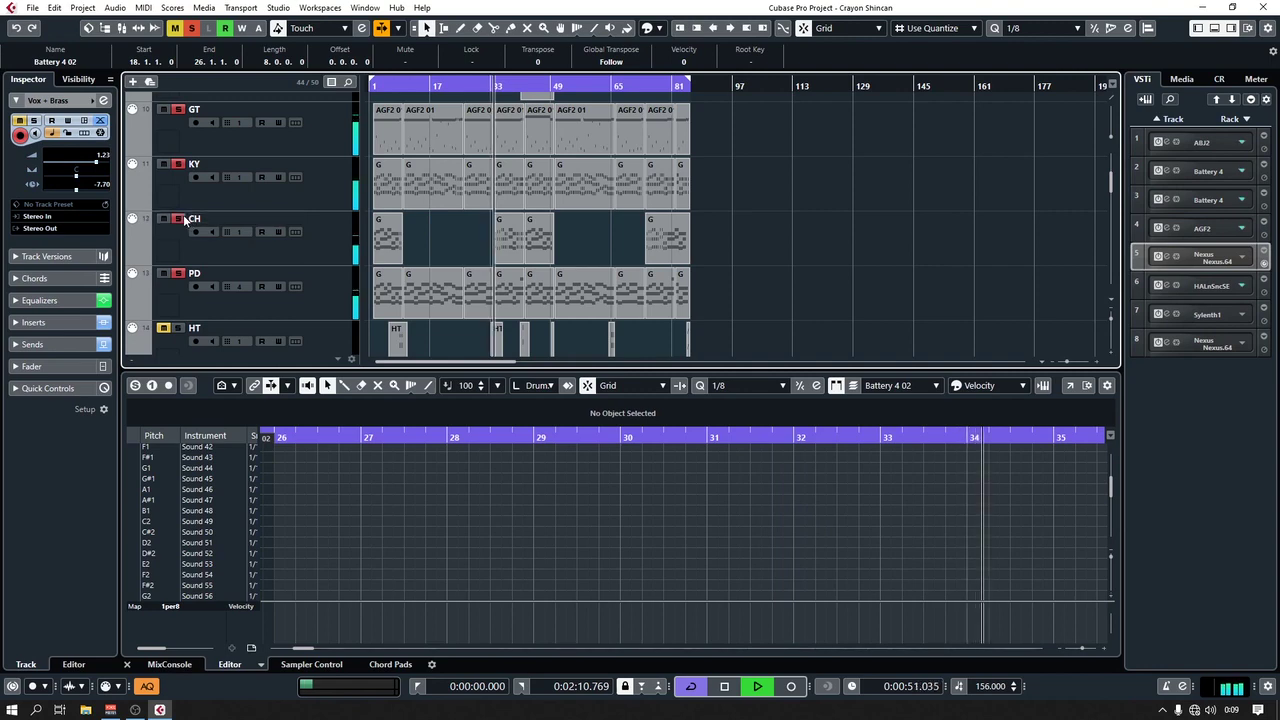
# Add the HT track to the solo and review the arrangement of the soloed tracks.
pyautogui.scroll(-1, 407, 207)
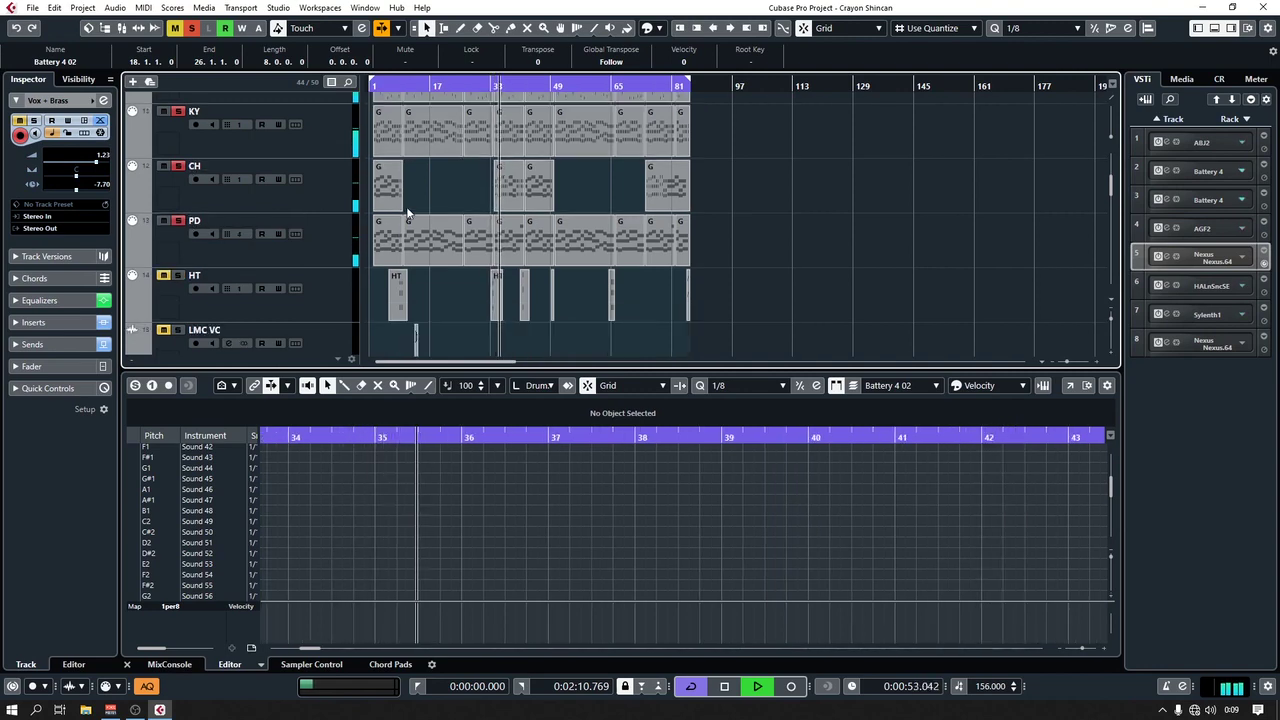
pyautogui.scroll(-1, 407, 213)
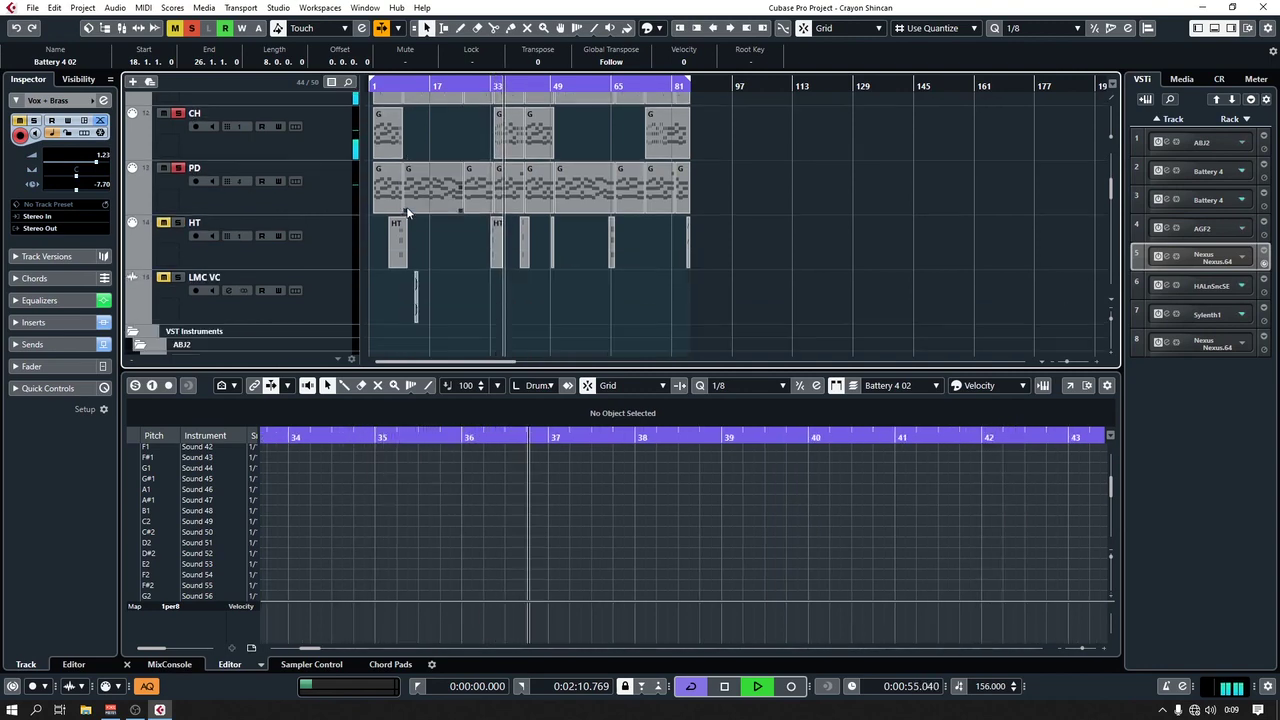
pyautogui.click(163, 222)
pyautogui.click(178, 222)
pyautogui.scroll(4, 418, 203)
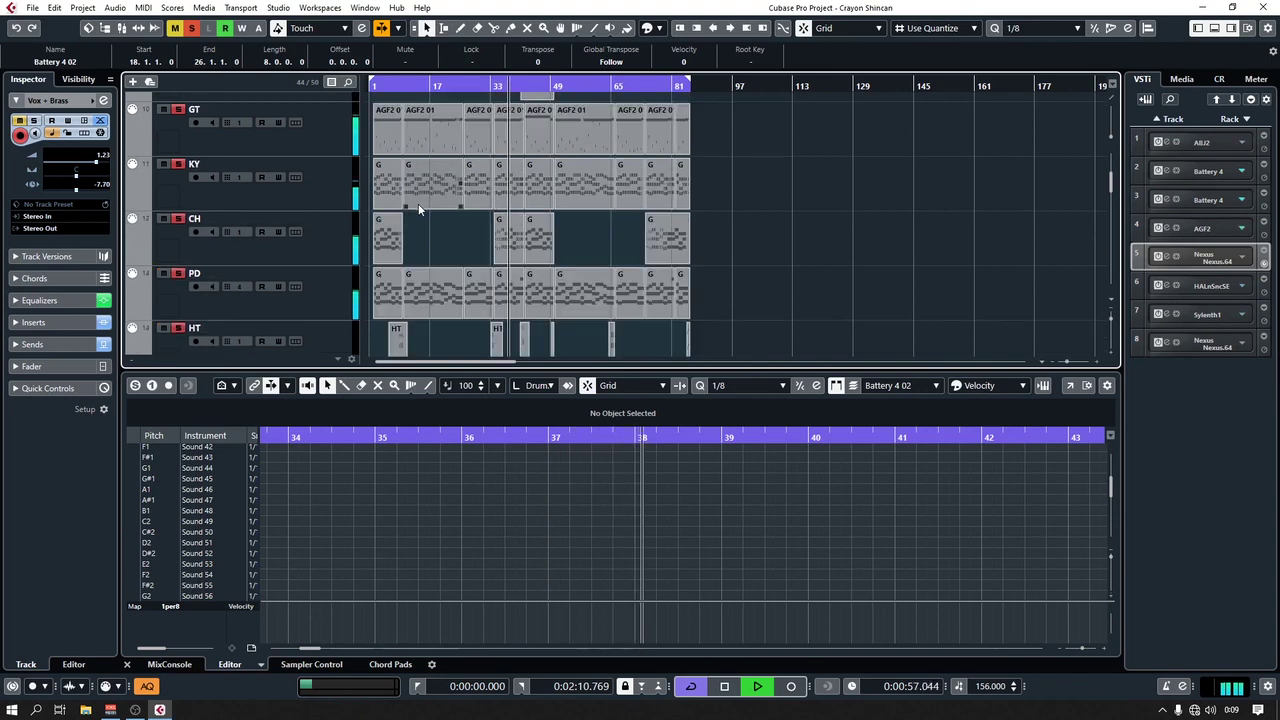
pyautogui.scroll(-3, 418, 208)
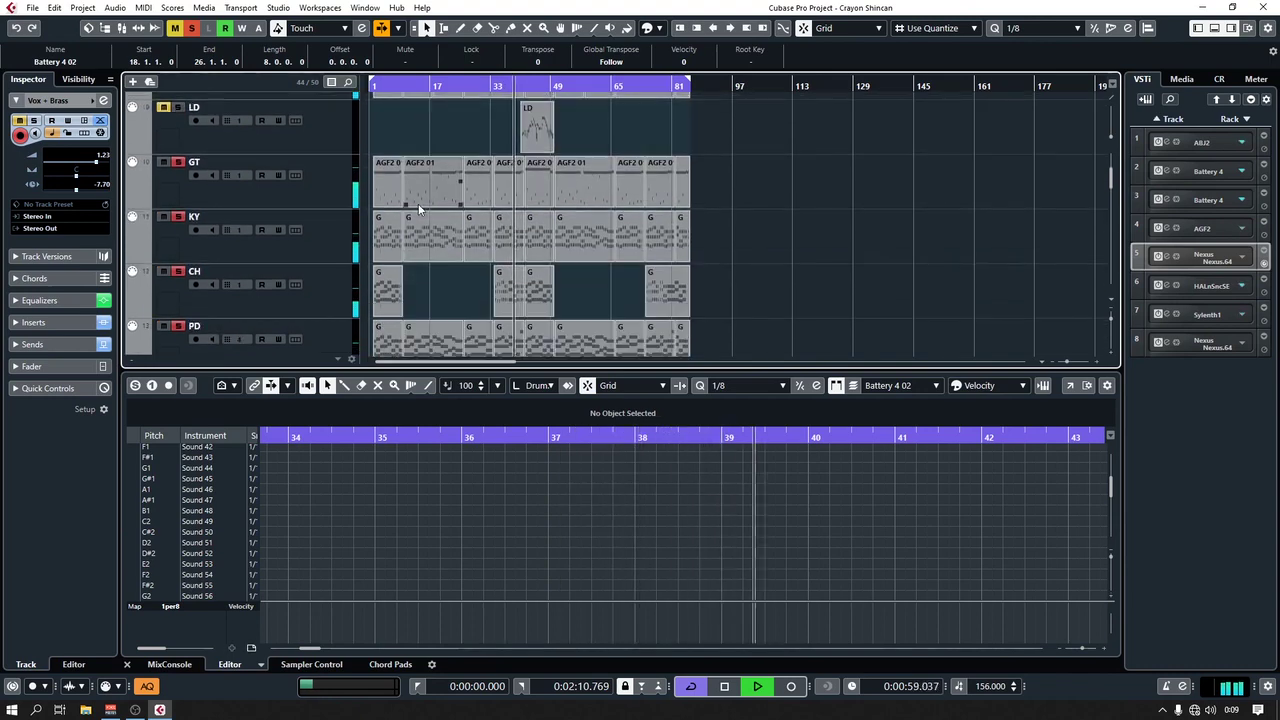
# Show the soloed LD track's part in the key editor and deactivate solo on all tracks.
pyautogui.scroll(4, 419, 209)
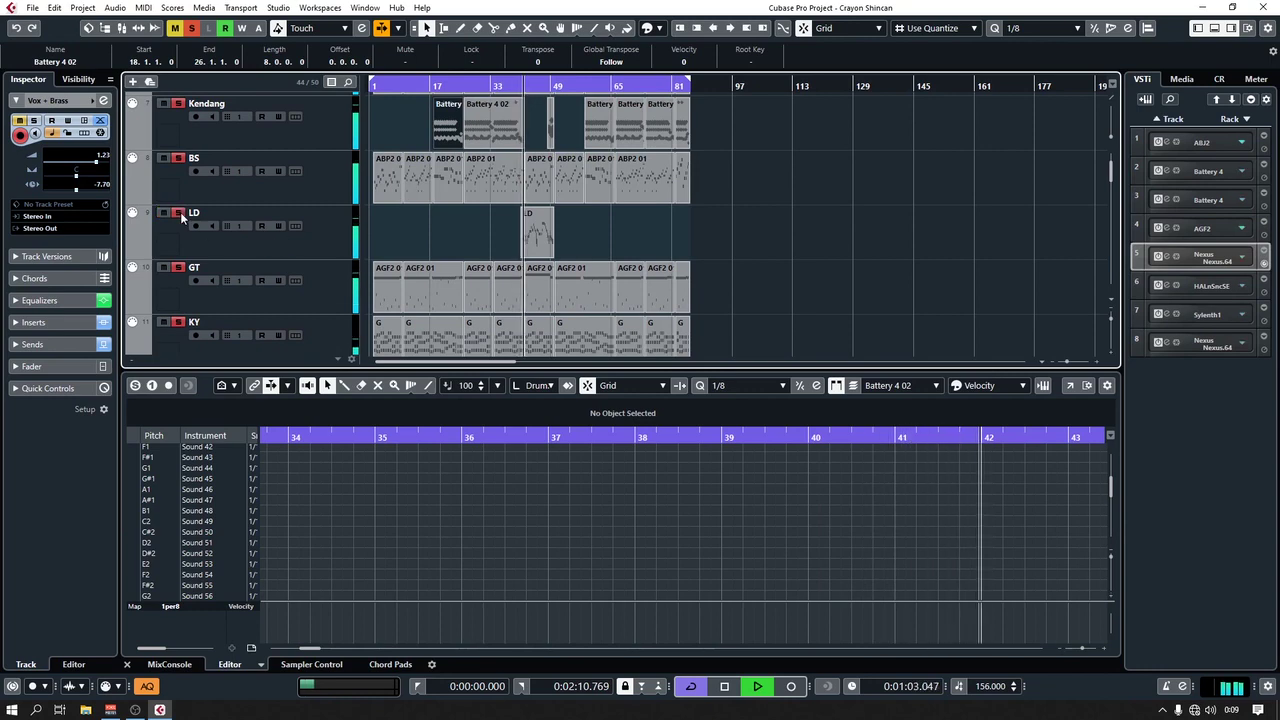
pyautogui.click(545, 232)
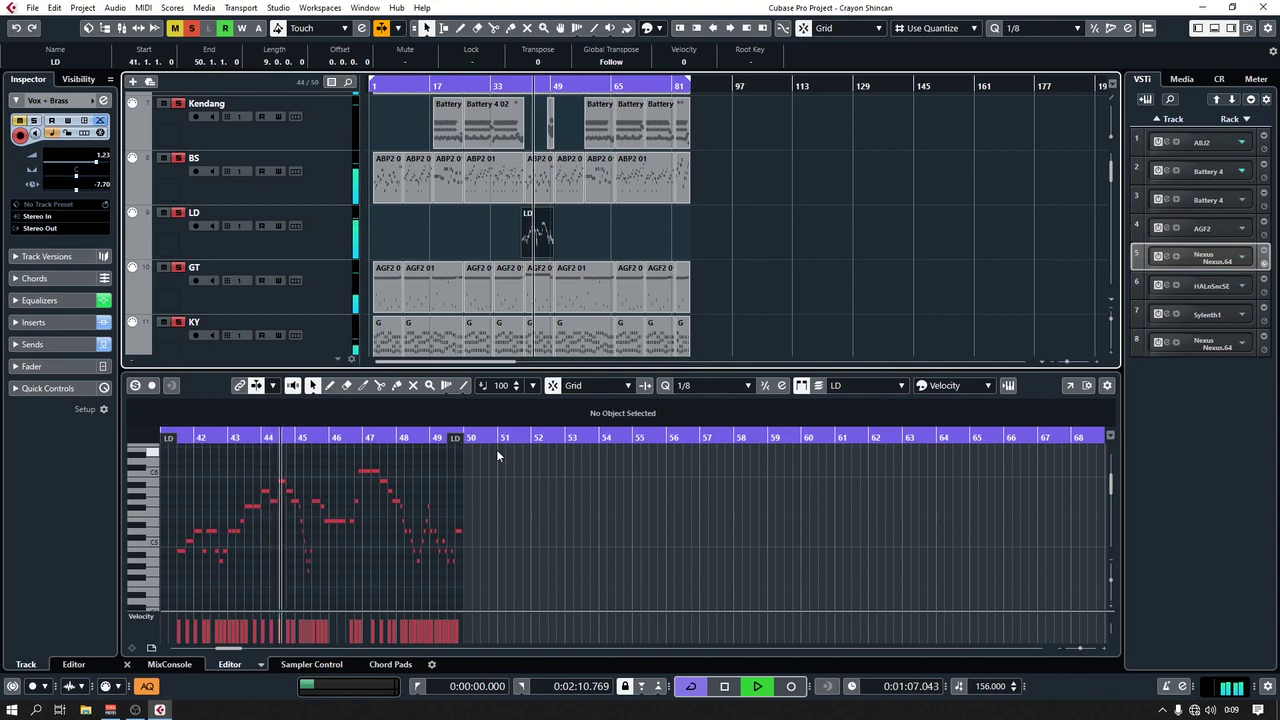
pyautogui.click(193, 31)
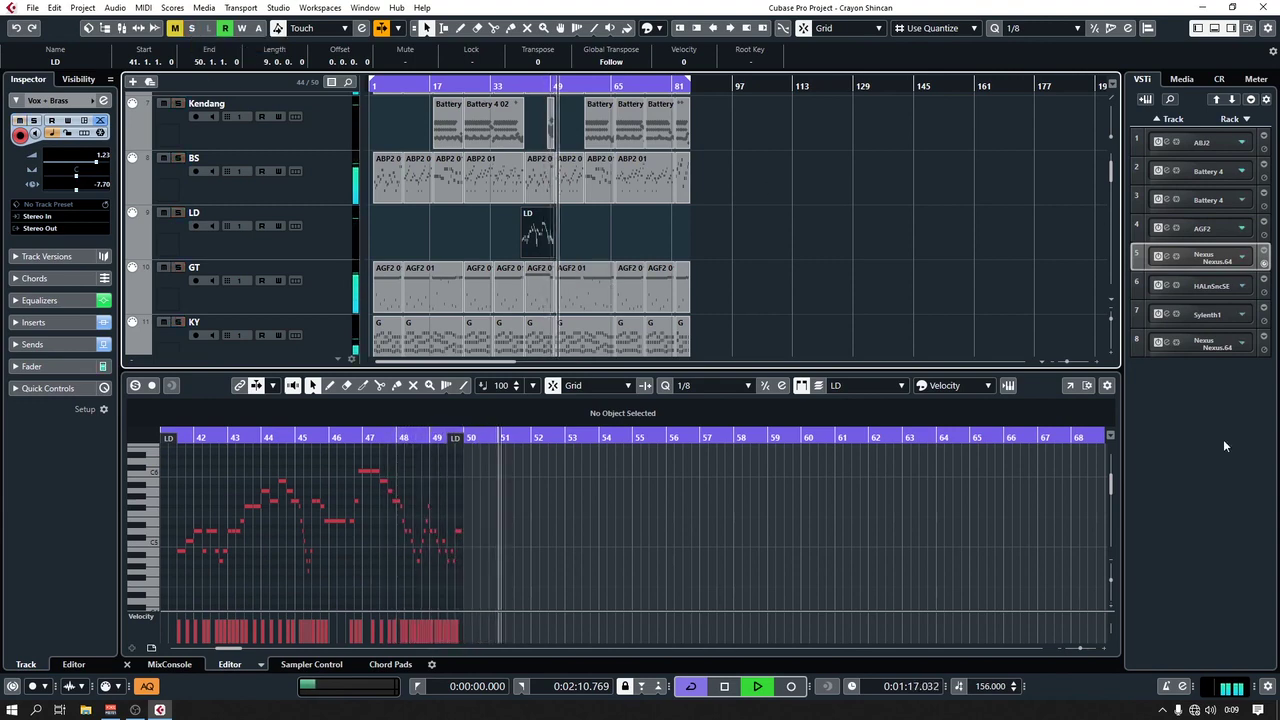
# View the ABJ2 bass and the second Battery 4 instrument with the LMC KD kit, closing each window after viewing.
pyautogui.click(1165, 141)
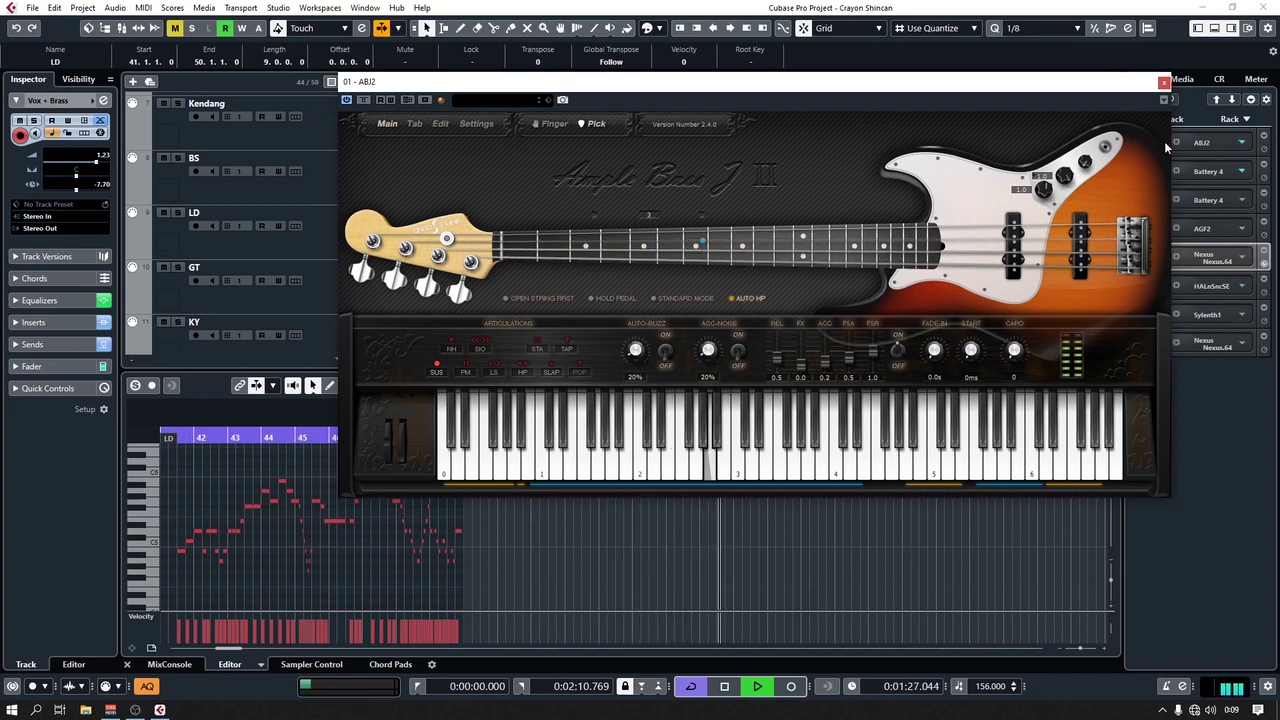
pyautogui.click(1163, 83)
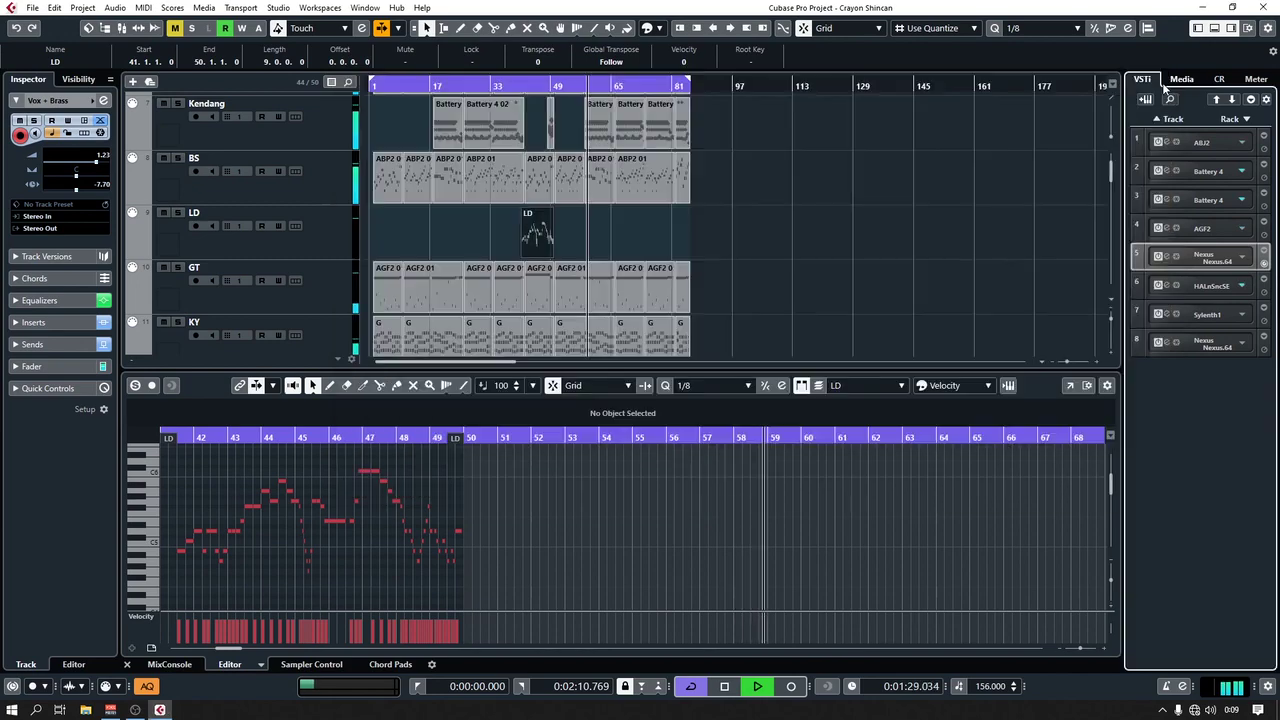
pyautogui.click(1161, 200)
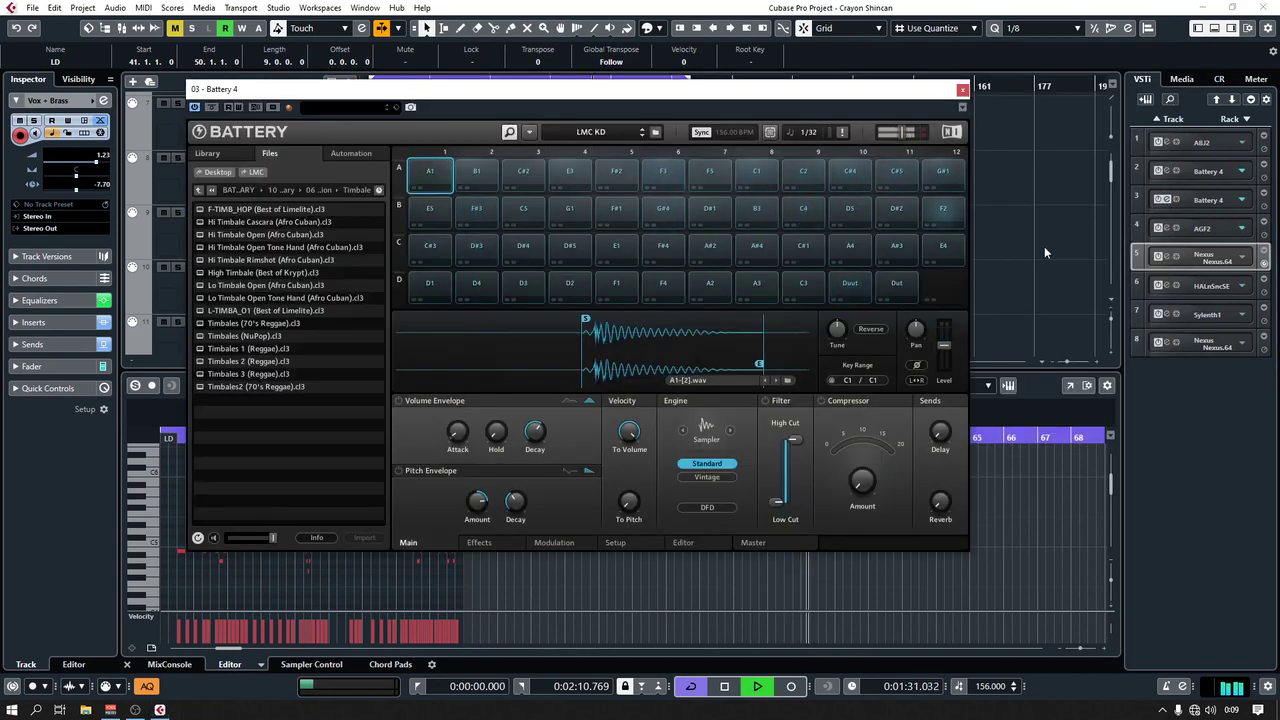
pyautogui.click(962, 91)
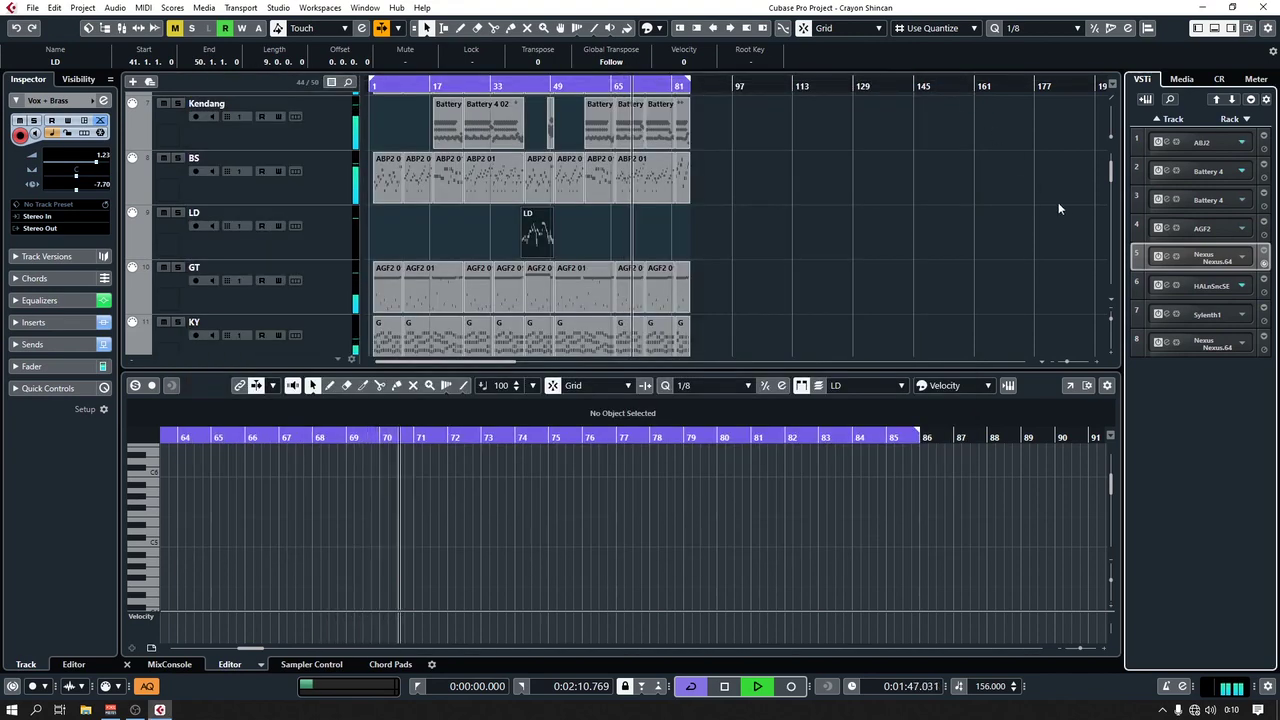
# View the HALion Sonic SE and Sylenth1 instruments side by side during playback and close both windows.
pyautogui.click(1166, 286)
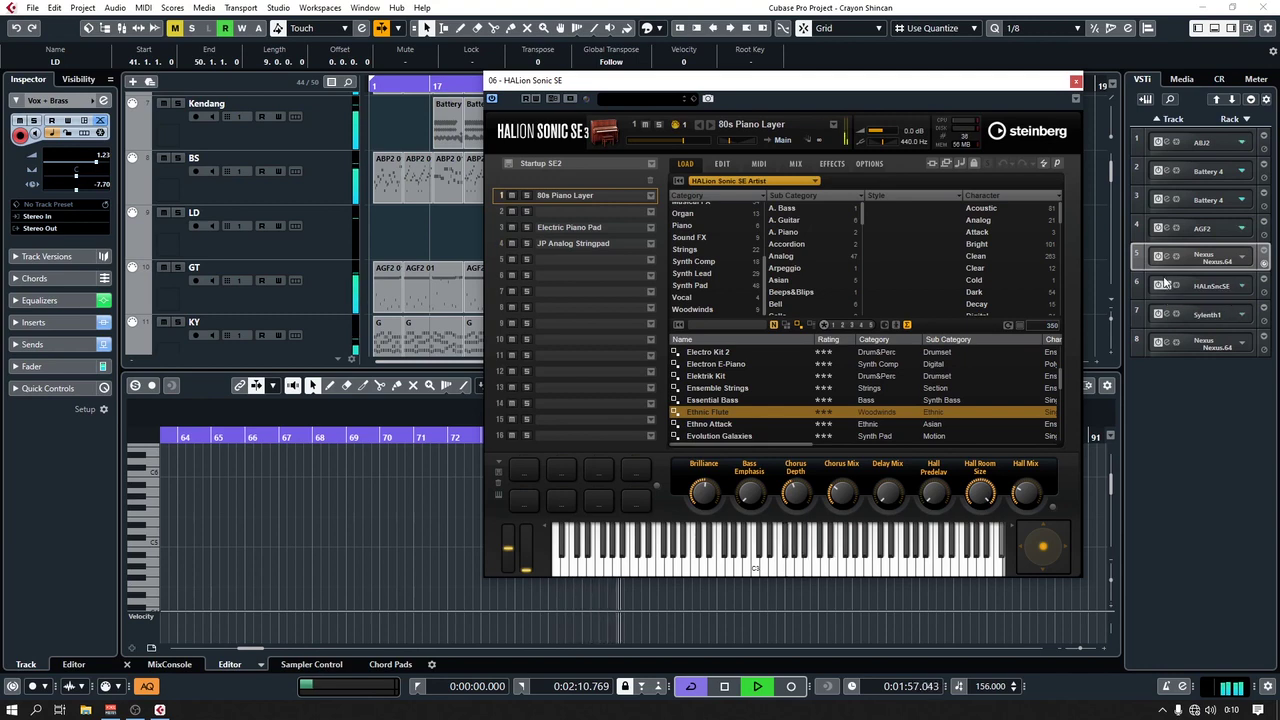
pyautogui.click(1161, 314)
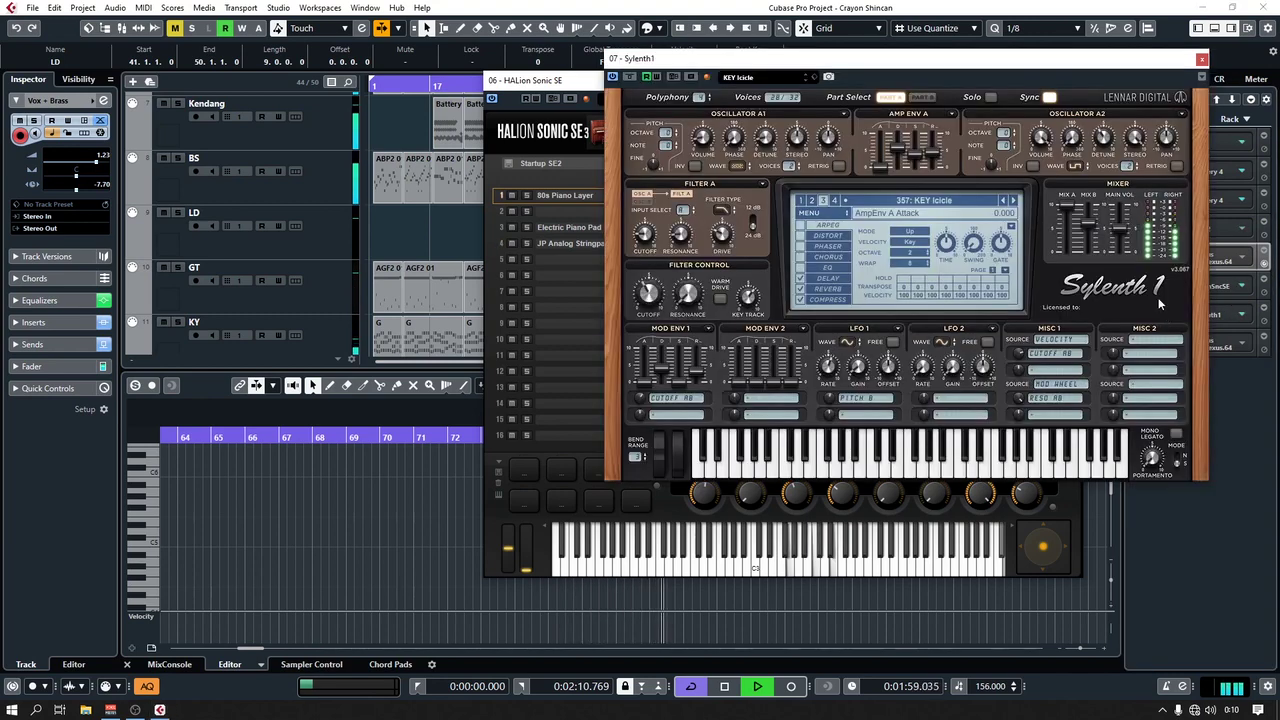
pyautogui.moveTo(983, 57); pyautogui.dragTo(620, 207)
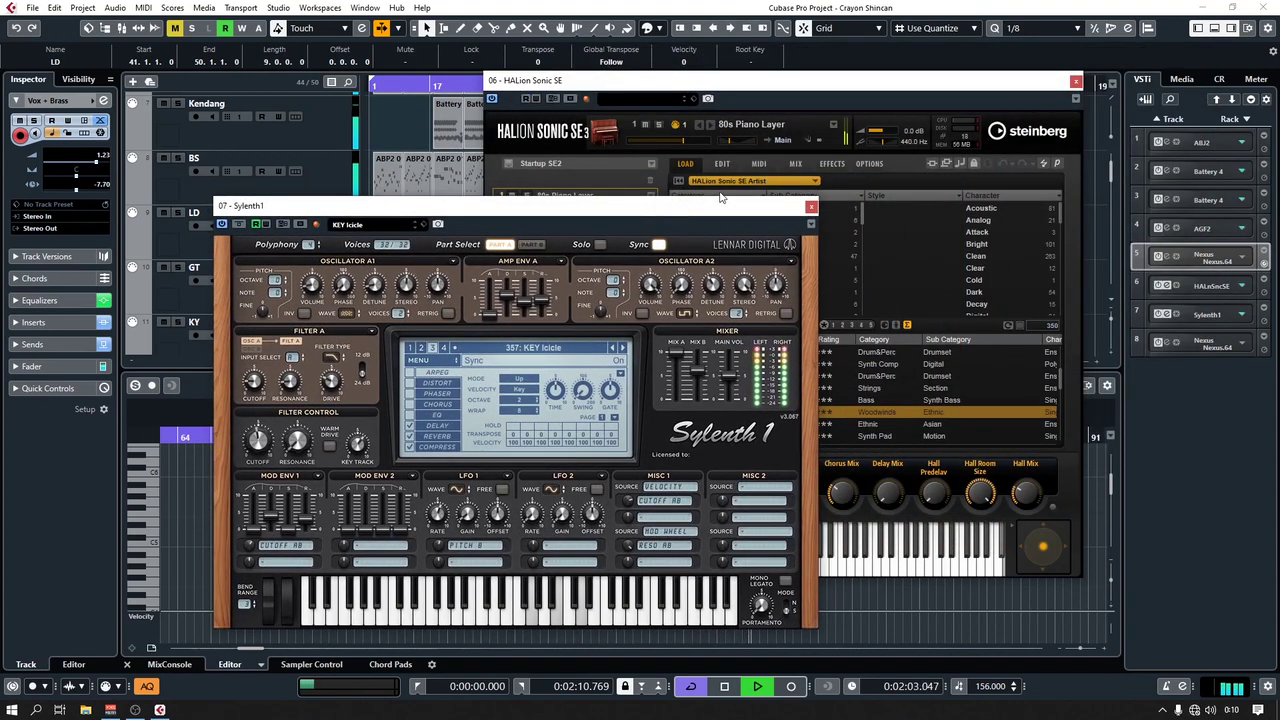
pyautogui.click(810, 208)
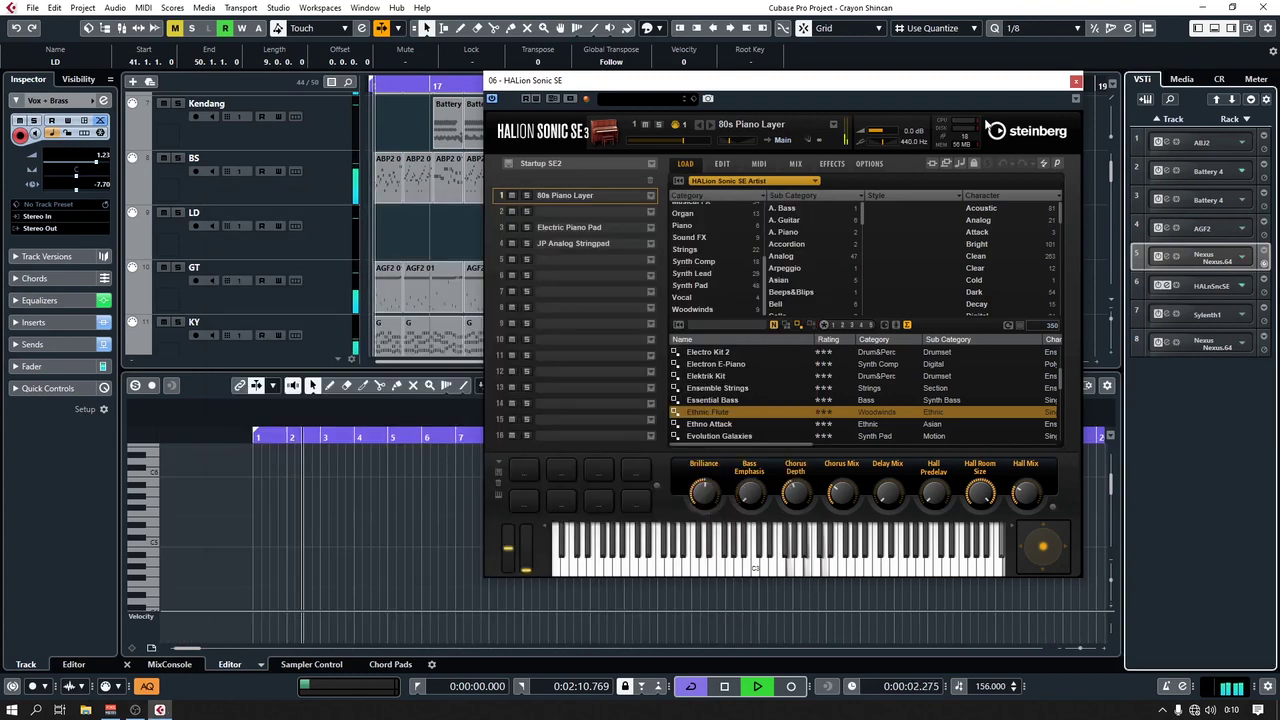
pyautogui.click(1075, 80)
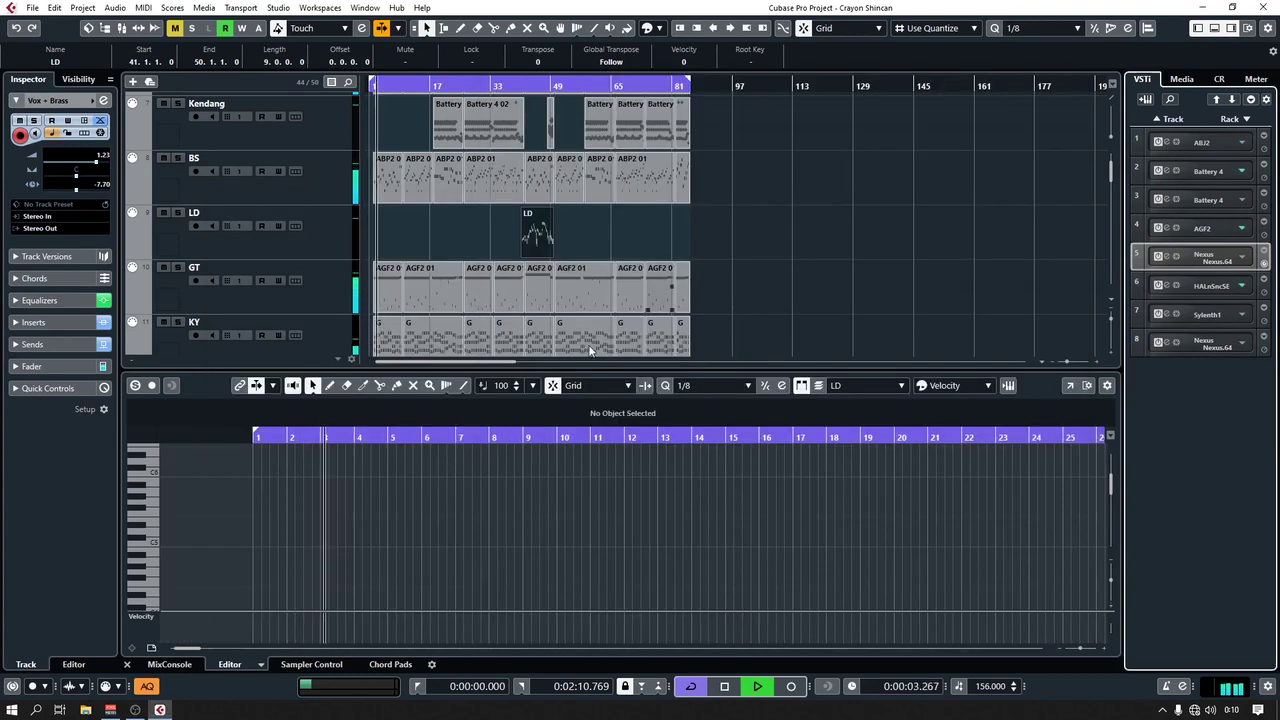
# Show the MixConsole below the arrangement and look over the tracks from BS to PD.
pyautogui.click(74, 665)
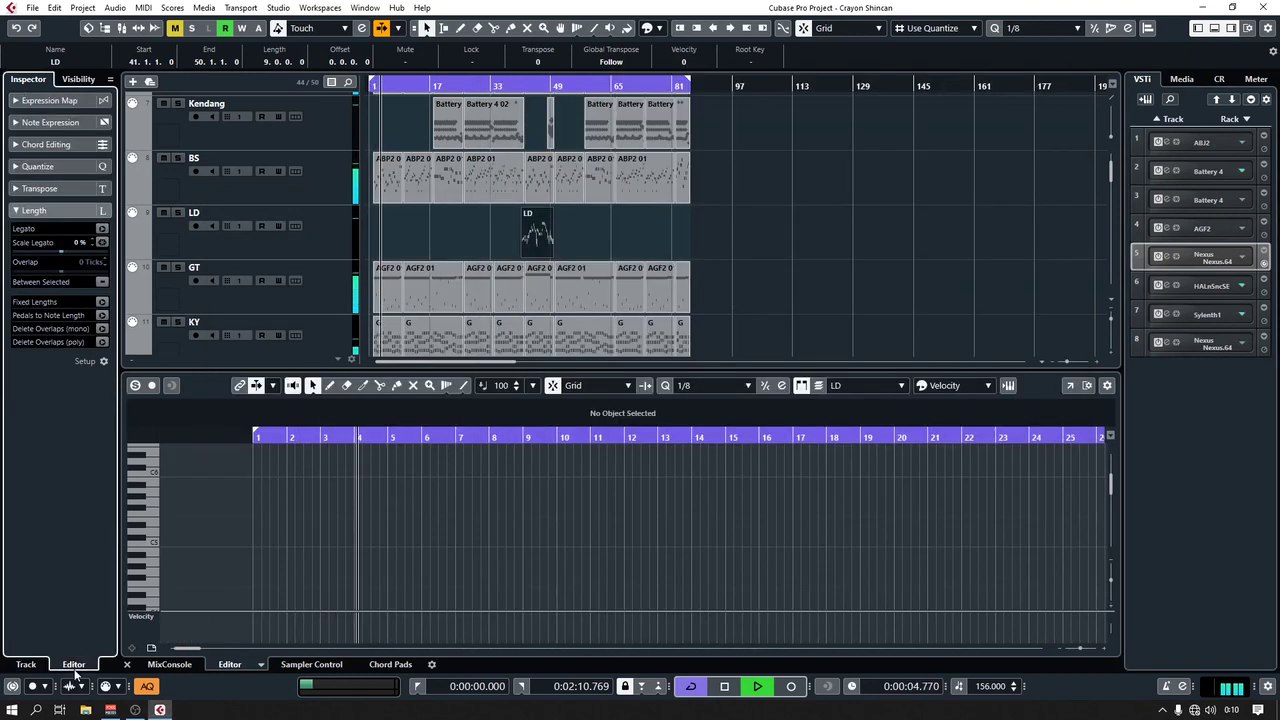
pyautogui.click(160, 664)
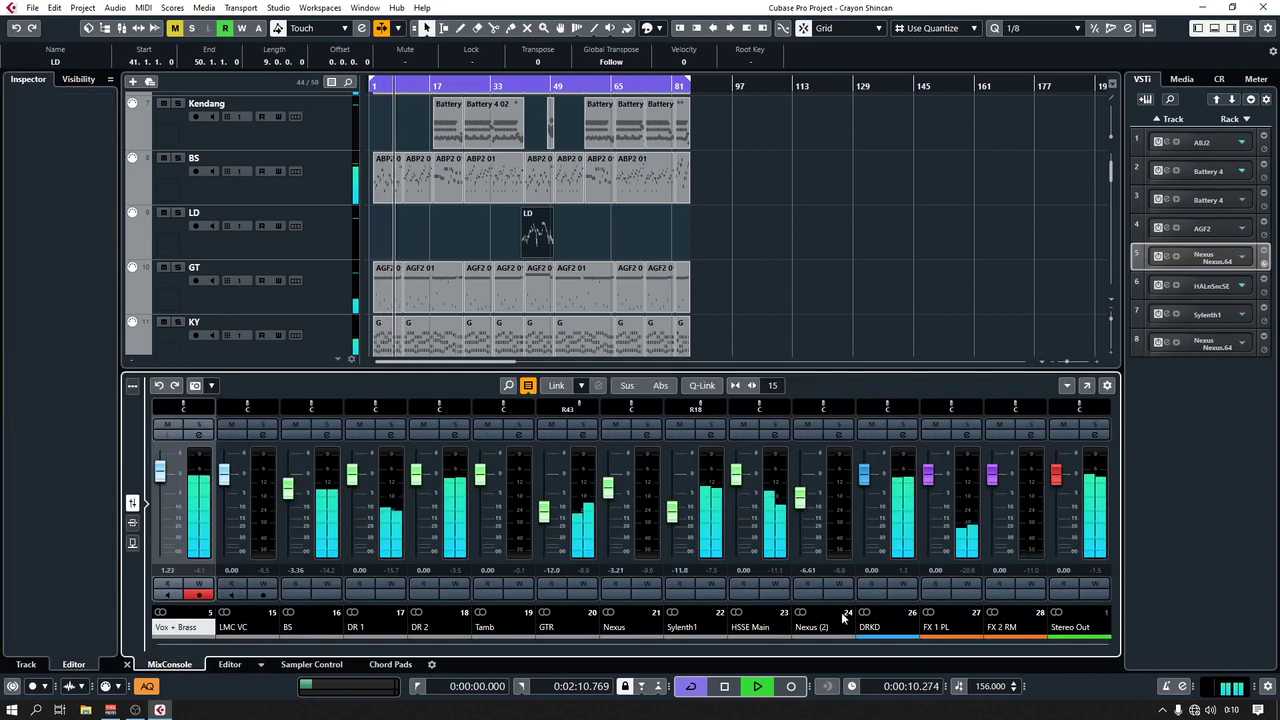
pyautogui.scroll(-2, 686, 200)
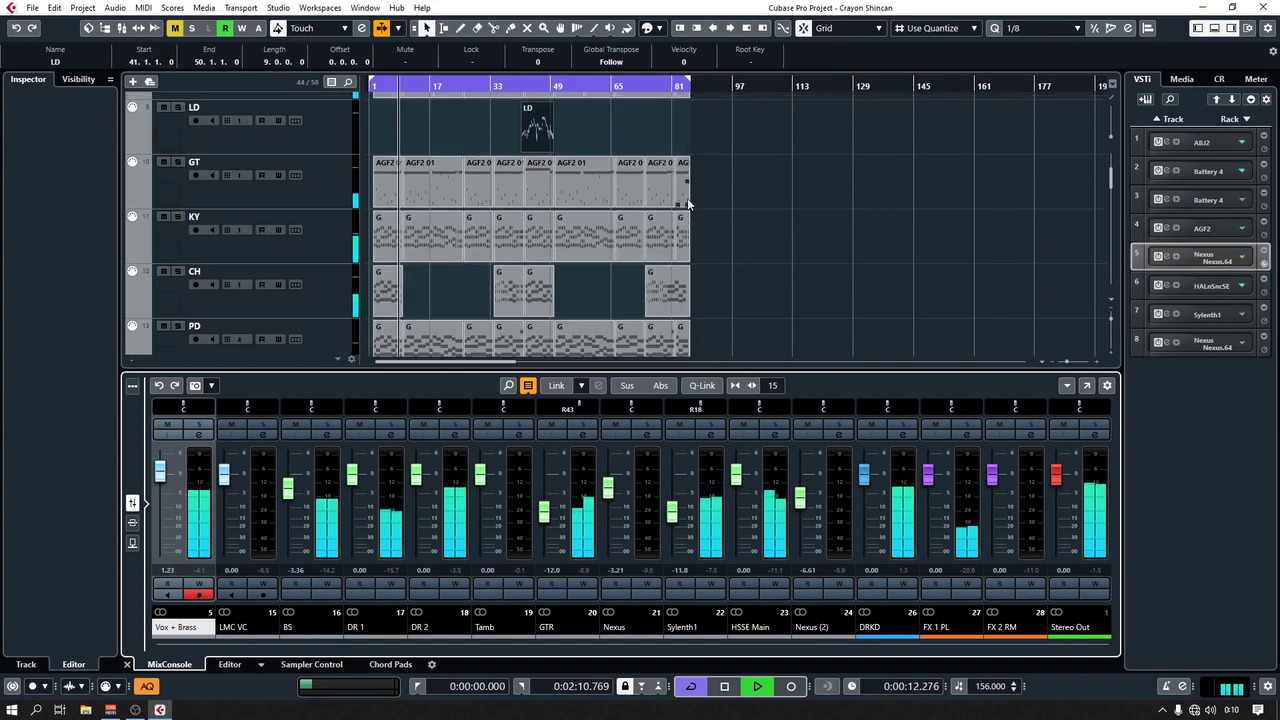
pyautogui.scroll(-1, 686, 200)
pyautogui.scroll(1, 688, 204)
pyautogui.scroll(1, 688, 204)
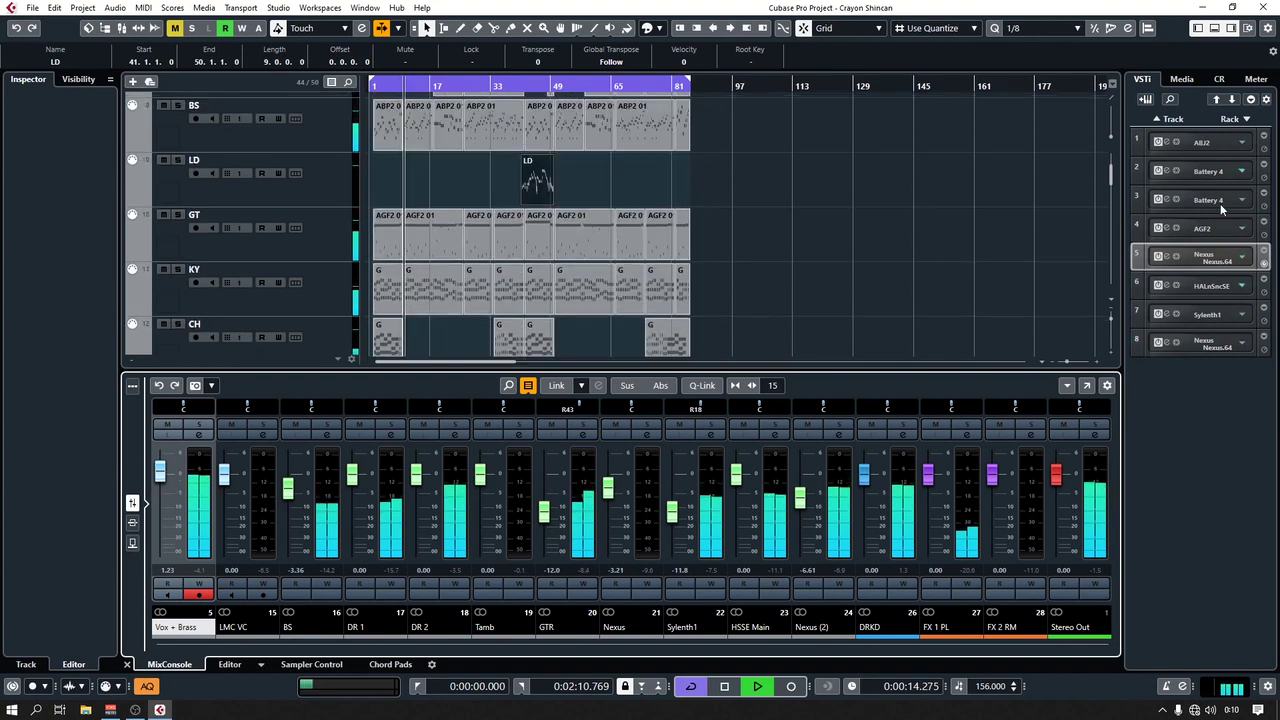
# Display the ABJ2, both Battery 4 and AGF2 instruments together in staggered windows during playback.
pyautogui.click(1168, 148)
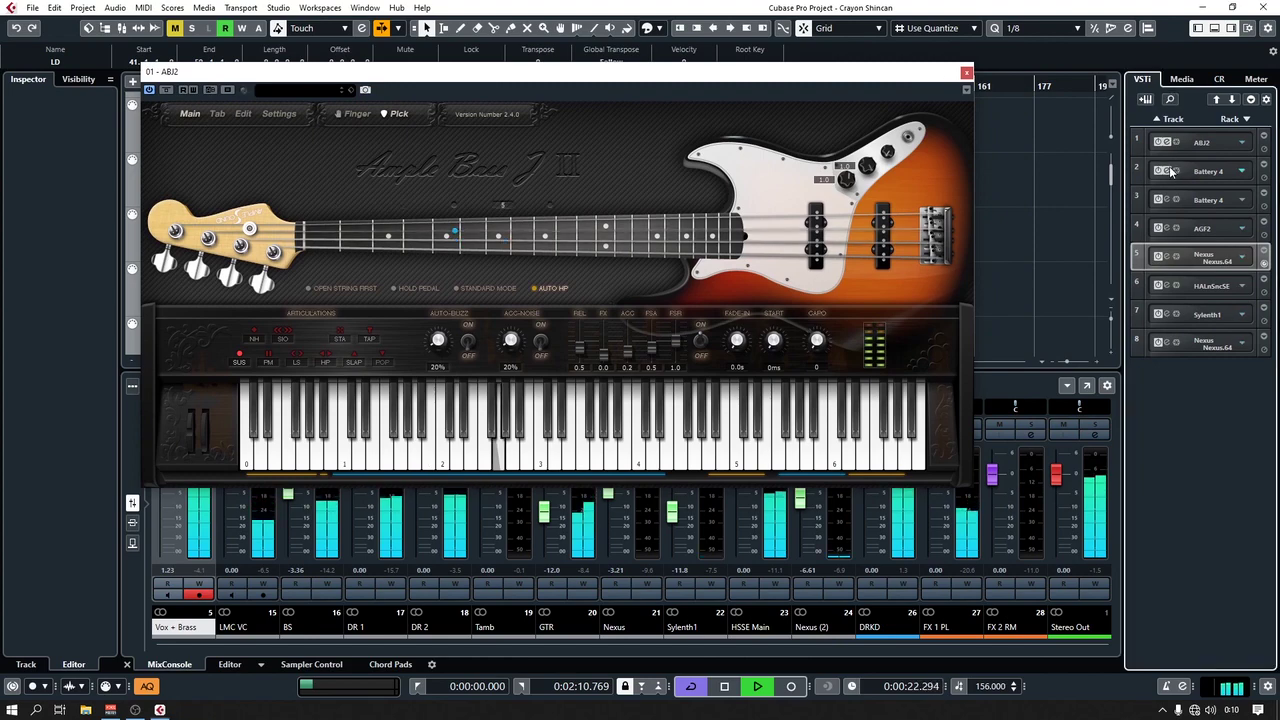
pyautogui.click(1136, 181)
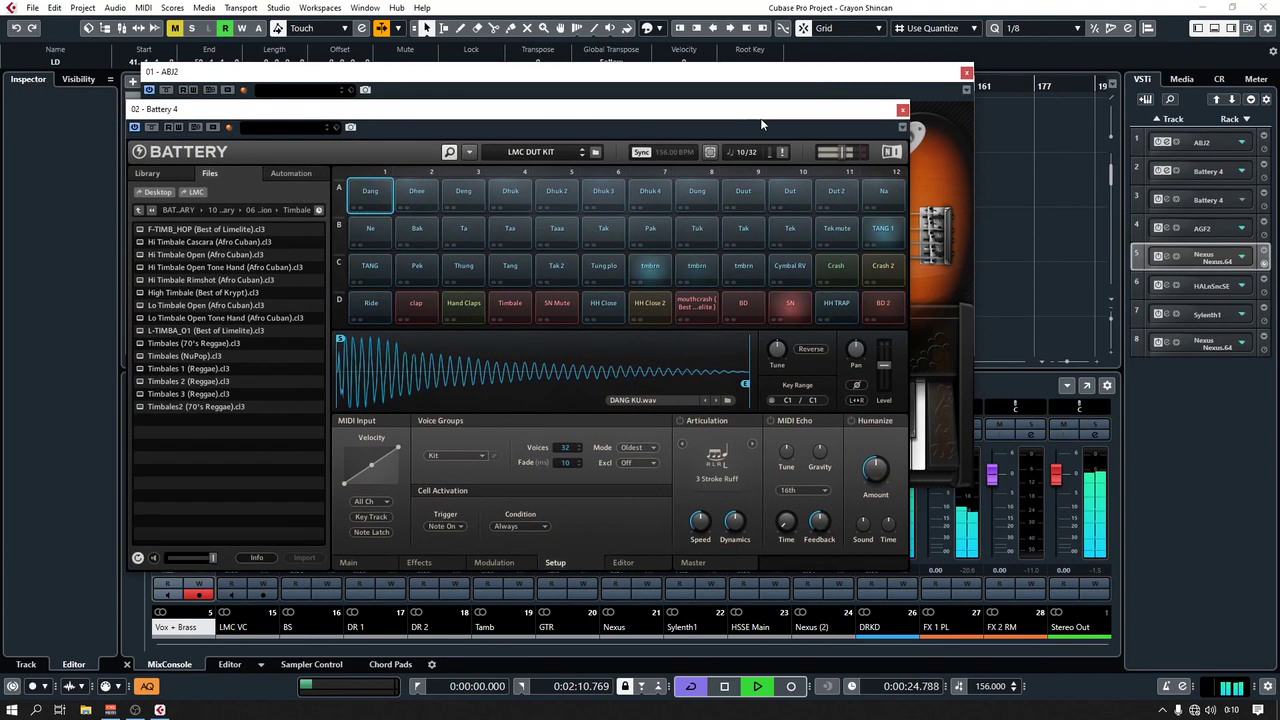
pyautogui.click(1162, 199)
pyautogui.moveTo(778, 96); pyautogui.dragTo(708, 172)
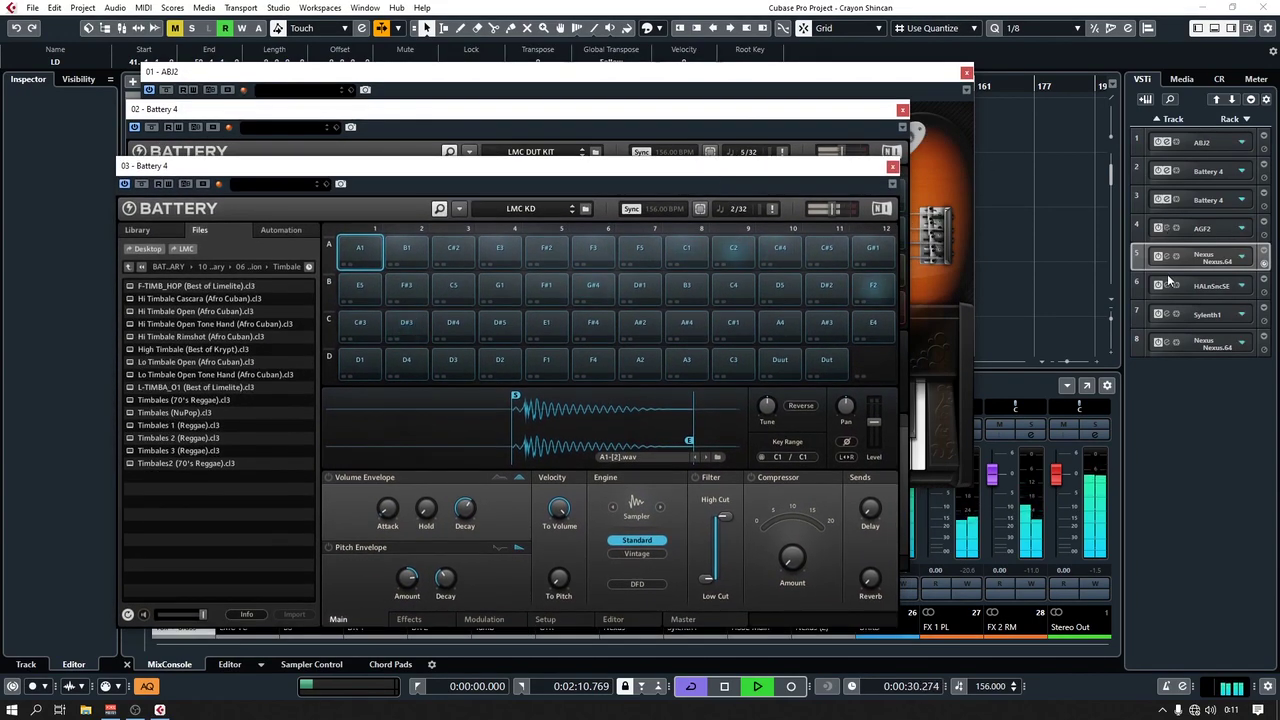
pyautogui.click(1162, 228)
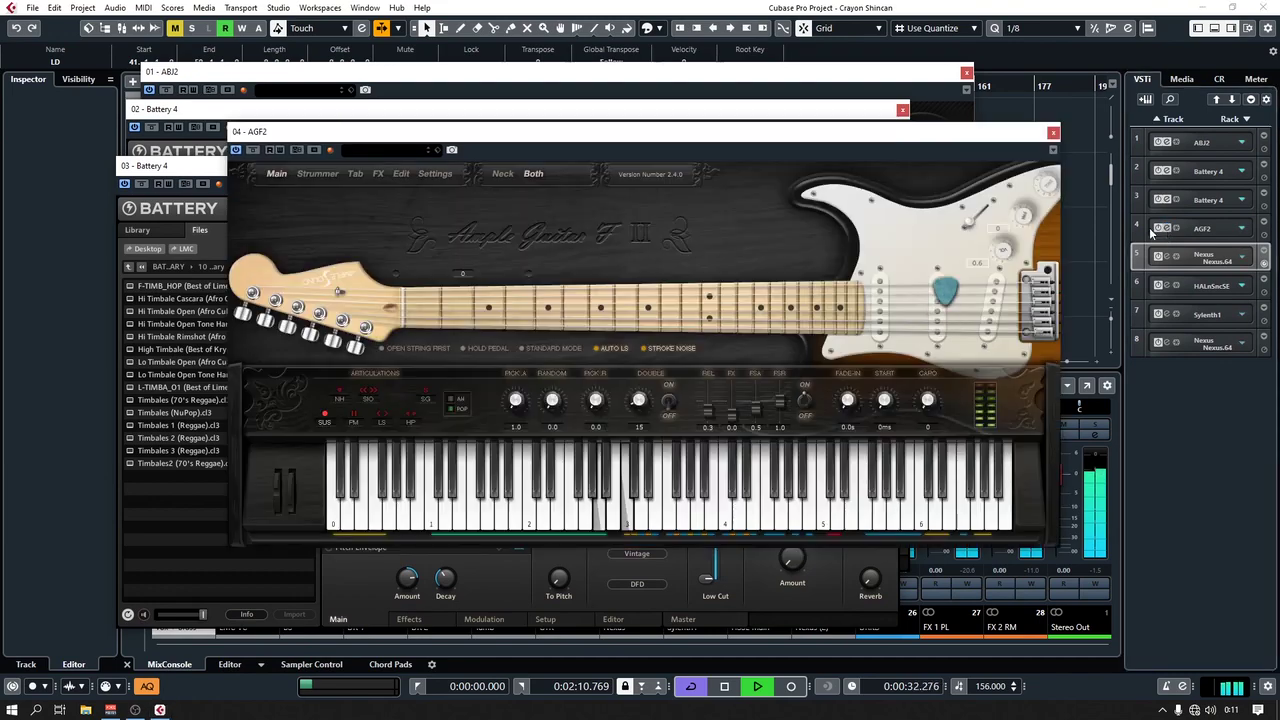
pyautogui.moveTo(770, 140); pyautogui.dragTo(636, 206)
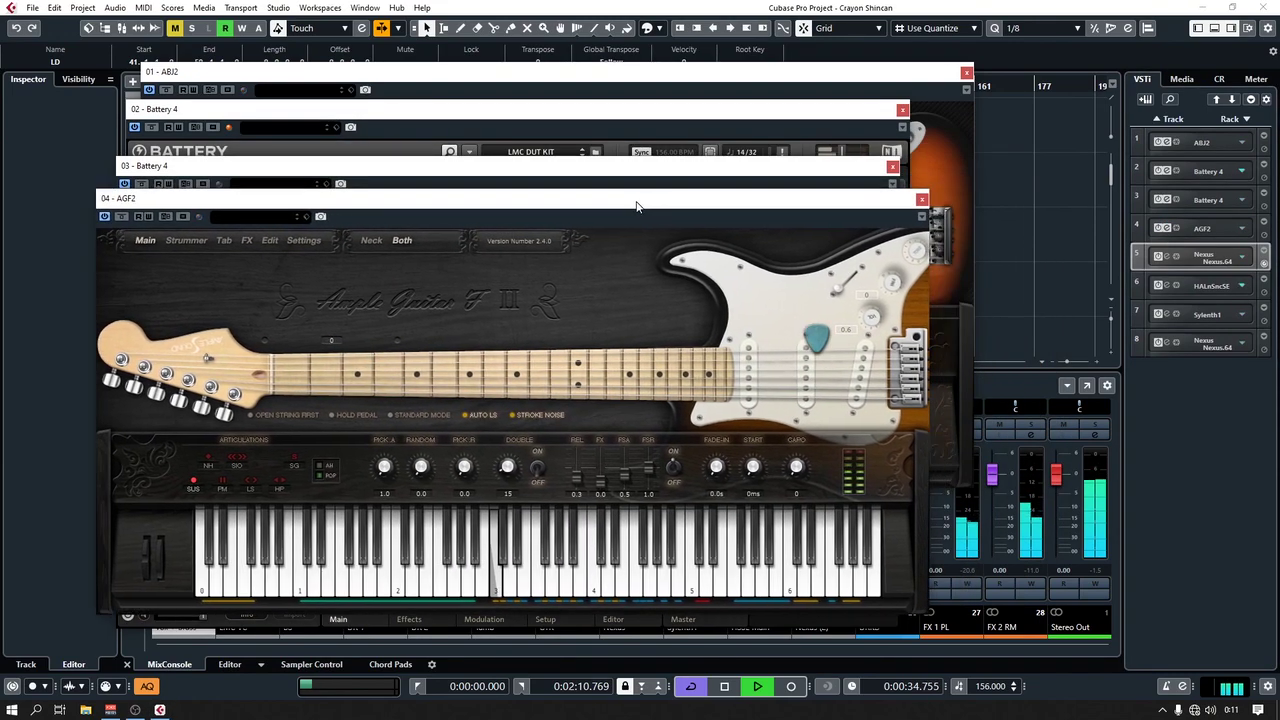
# Display the first Nexus, HALion Sonic SE and Sylenth1 instruments, moving Sylenth1 so the Nexus controls are uncovered.
pyautogui.click(1163, 257)
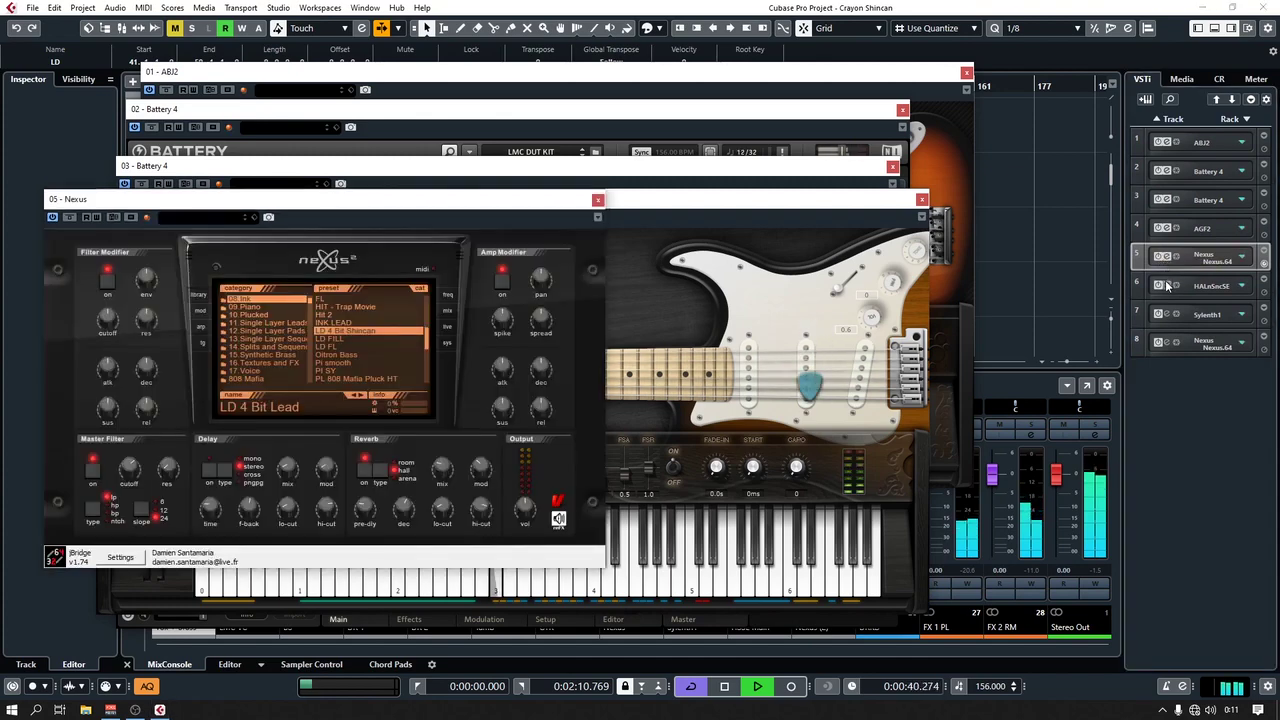
pyautogui.click(1165, 287)
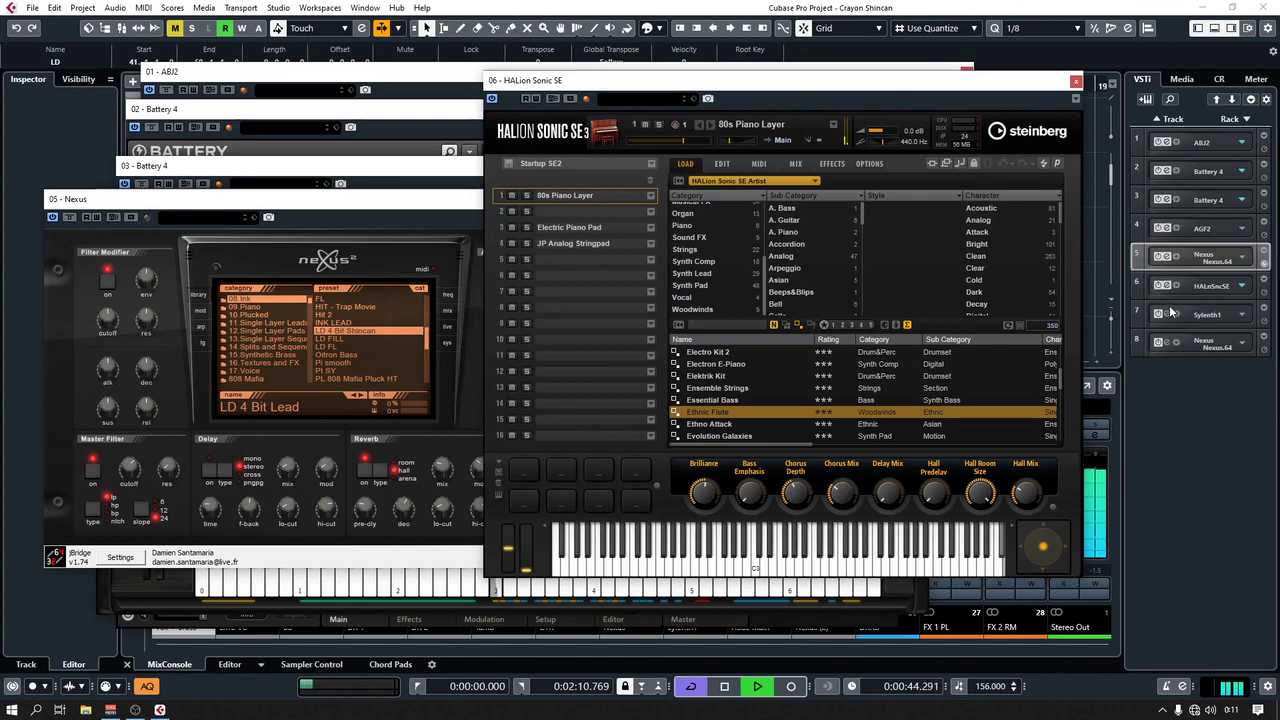
pyautogui.click(1173, 316)
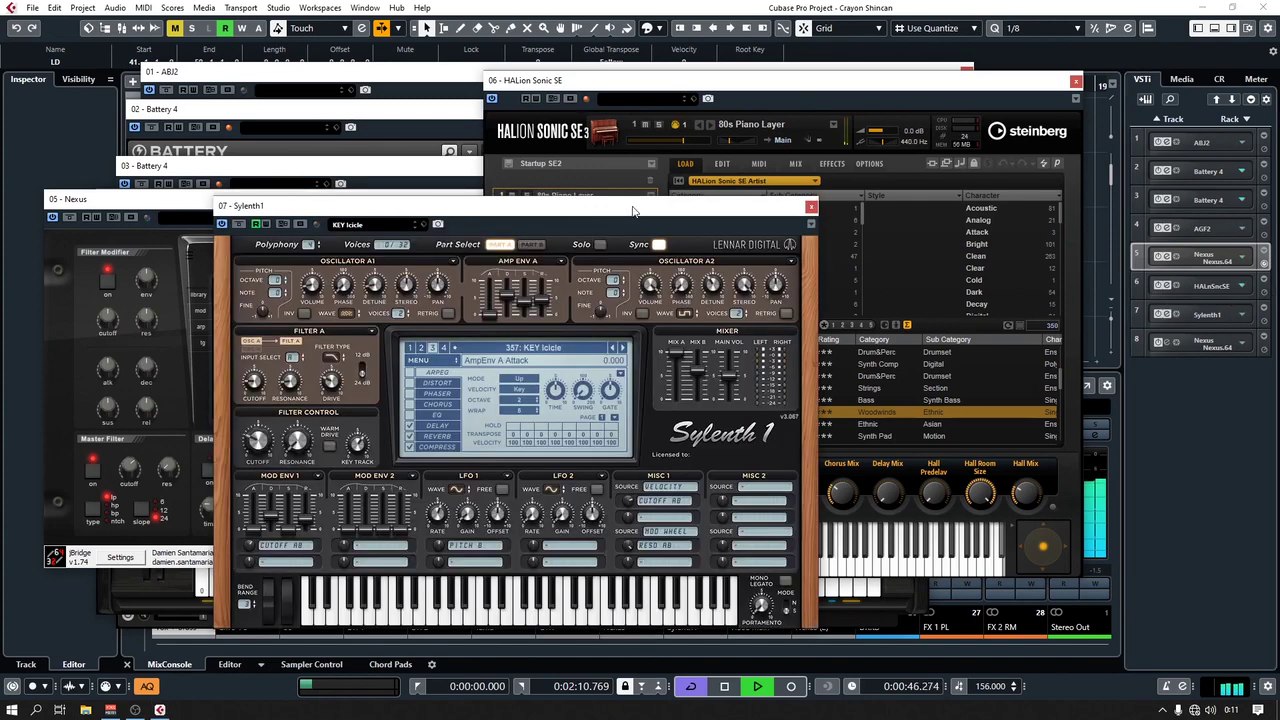
pyautogui.moveTo(632, 210); pyautogui.dragTo(949, 229)
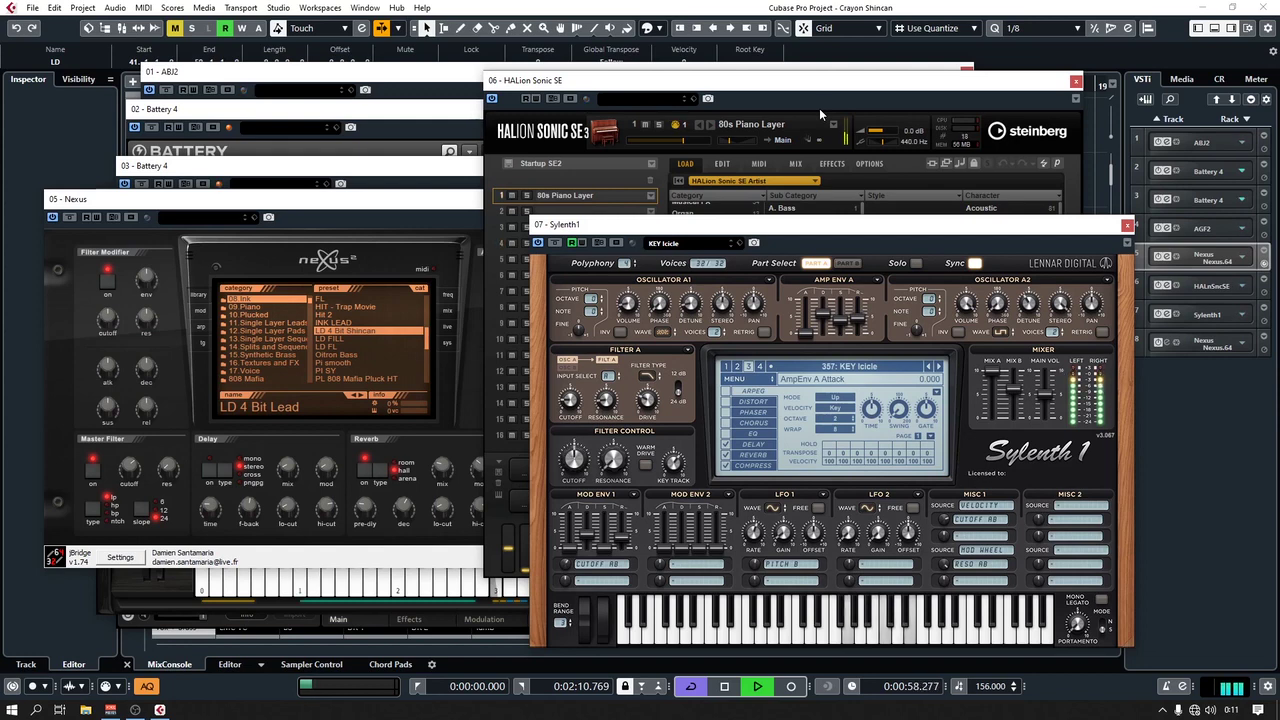
# Close all seven open instrument windows, from Sylenth1 back to ABJ2.
pyautogui.click(1127, 227)
pyautogui.click(1075, 83)
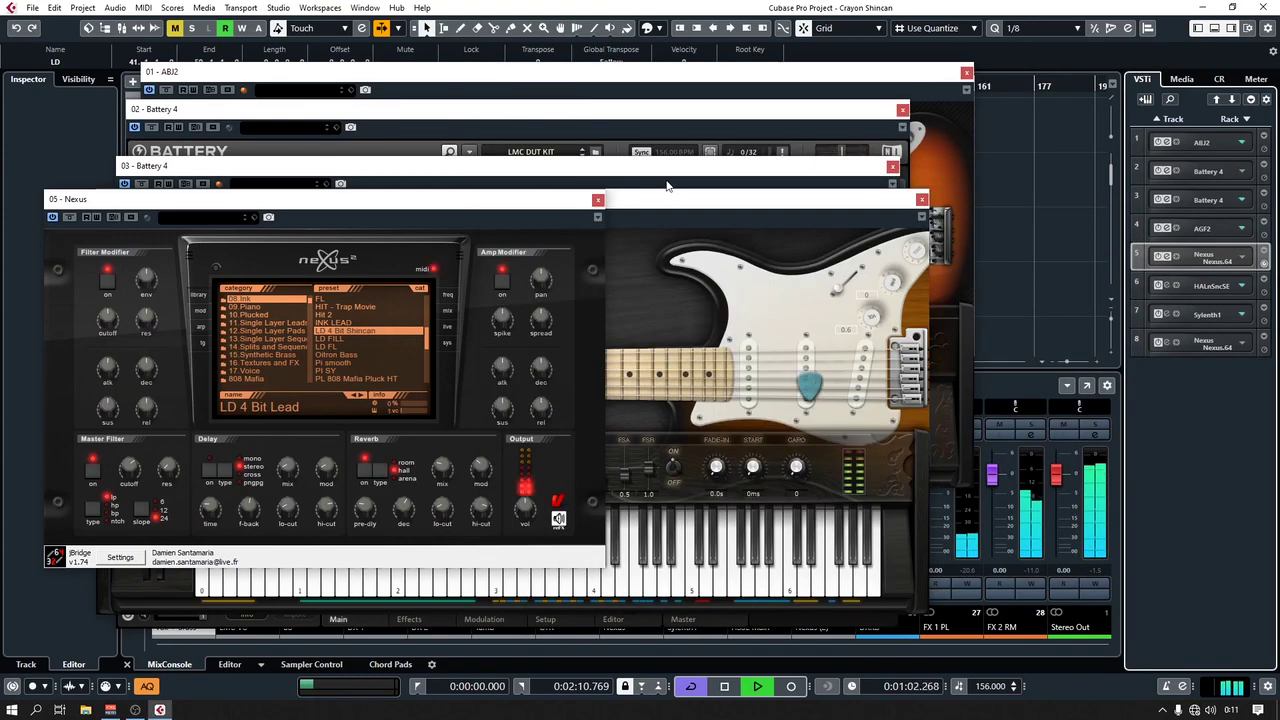
pyautogui.click(594, 198)
pyautogui.click(921, 199)
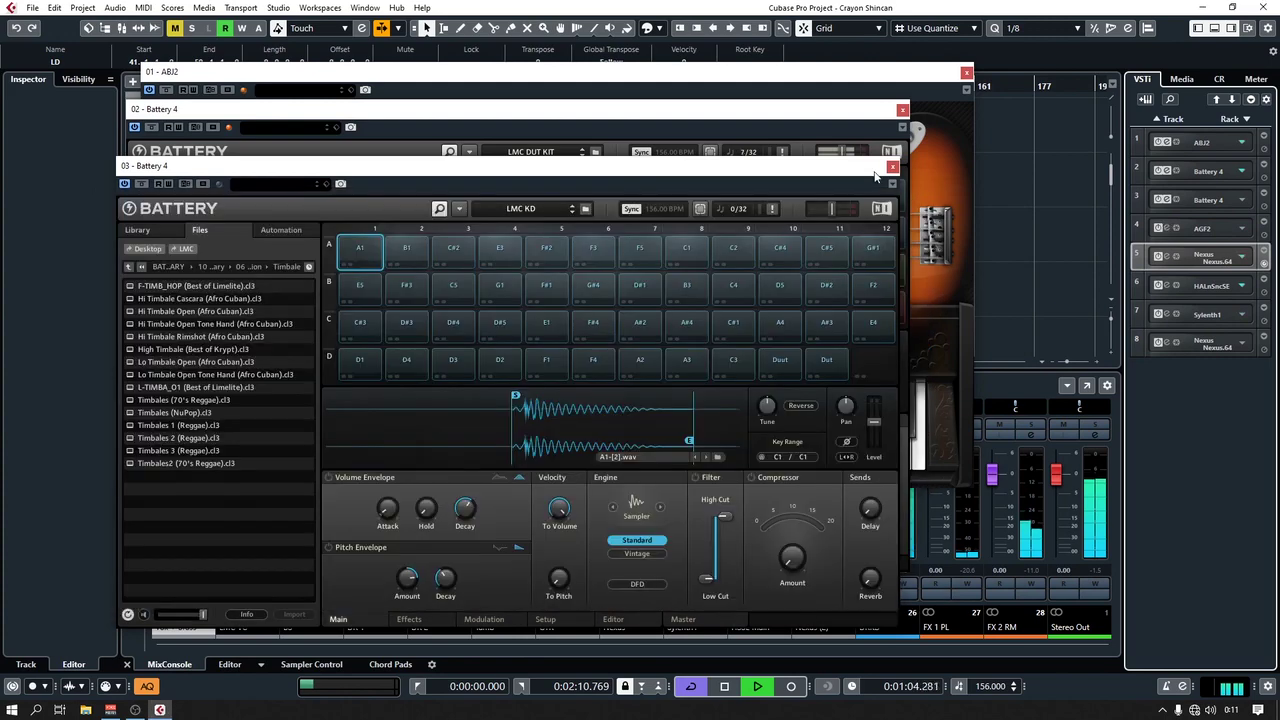
pyautogui.click(893, 167)
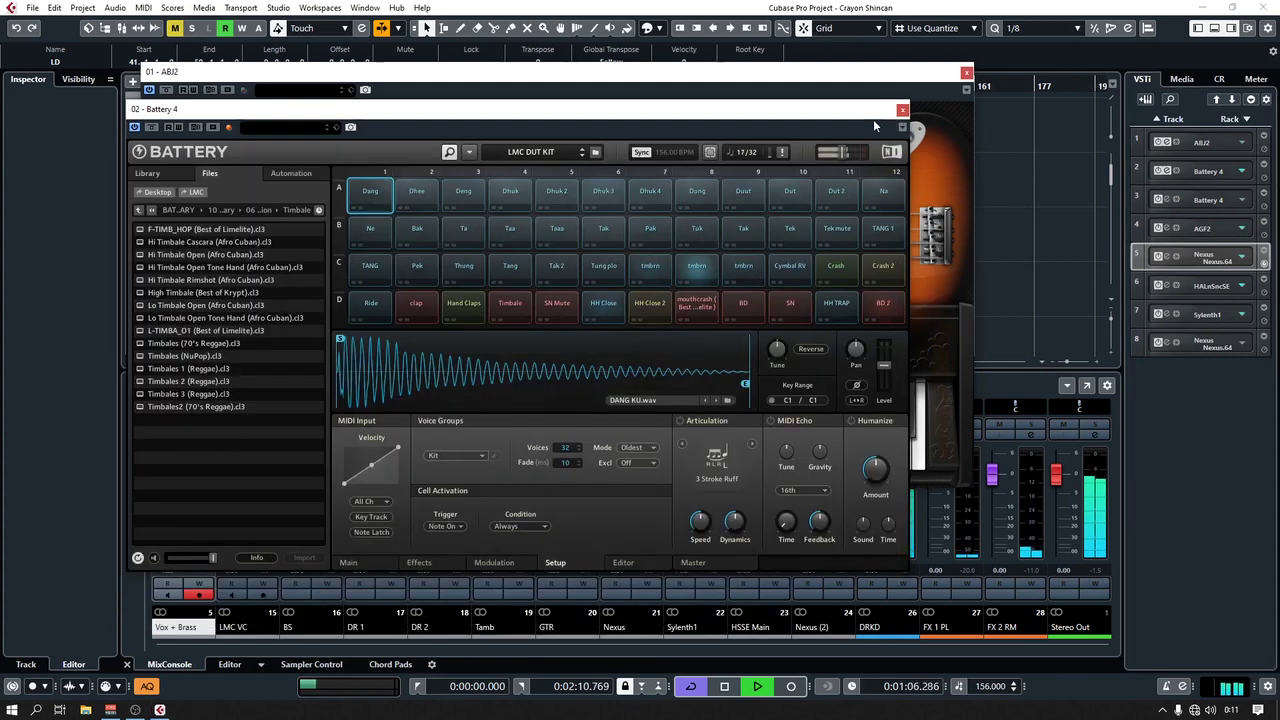
pyautogui.click(902, 111)
pyautogui.click(966, 75)
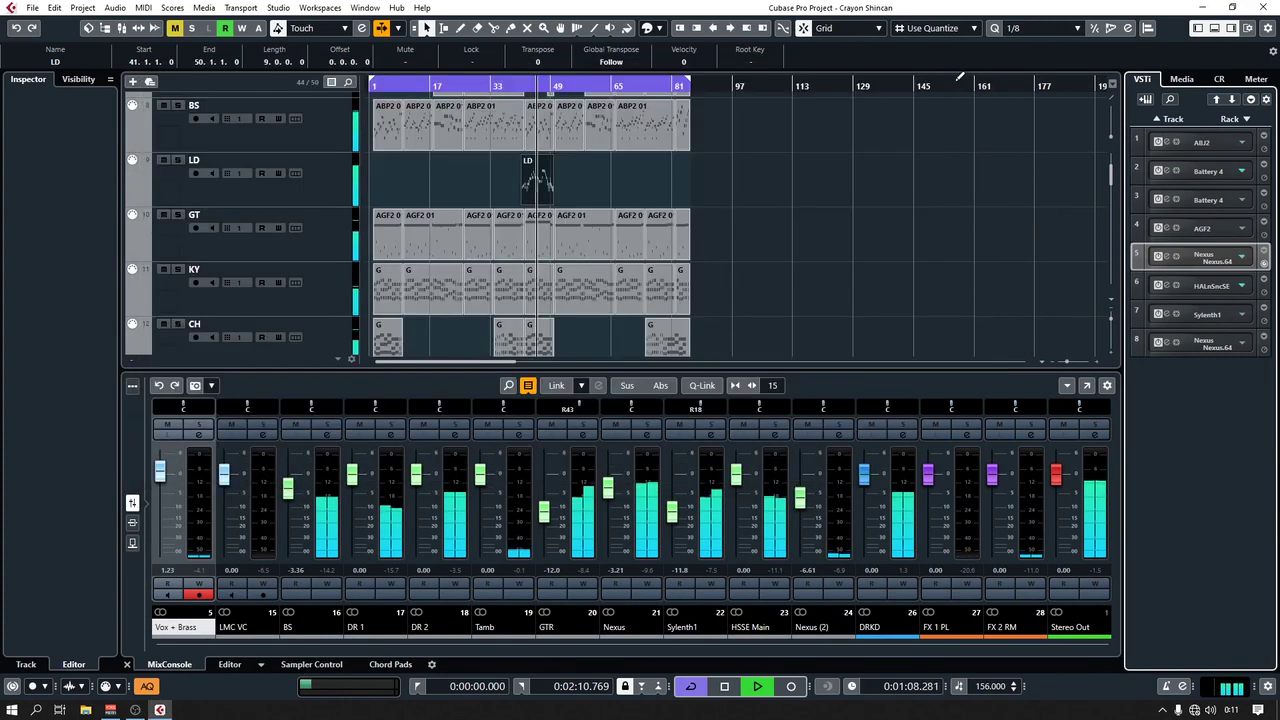
# Examine the Sylenth1 FilterCtl Cutoff automation among the VST instrument tracks while playing from about bar 33.
pyautogui.scroll(-3, 783, 195)
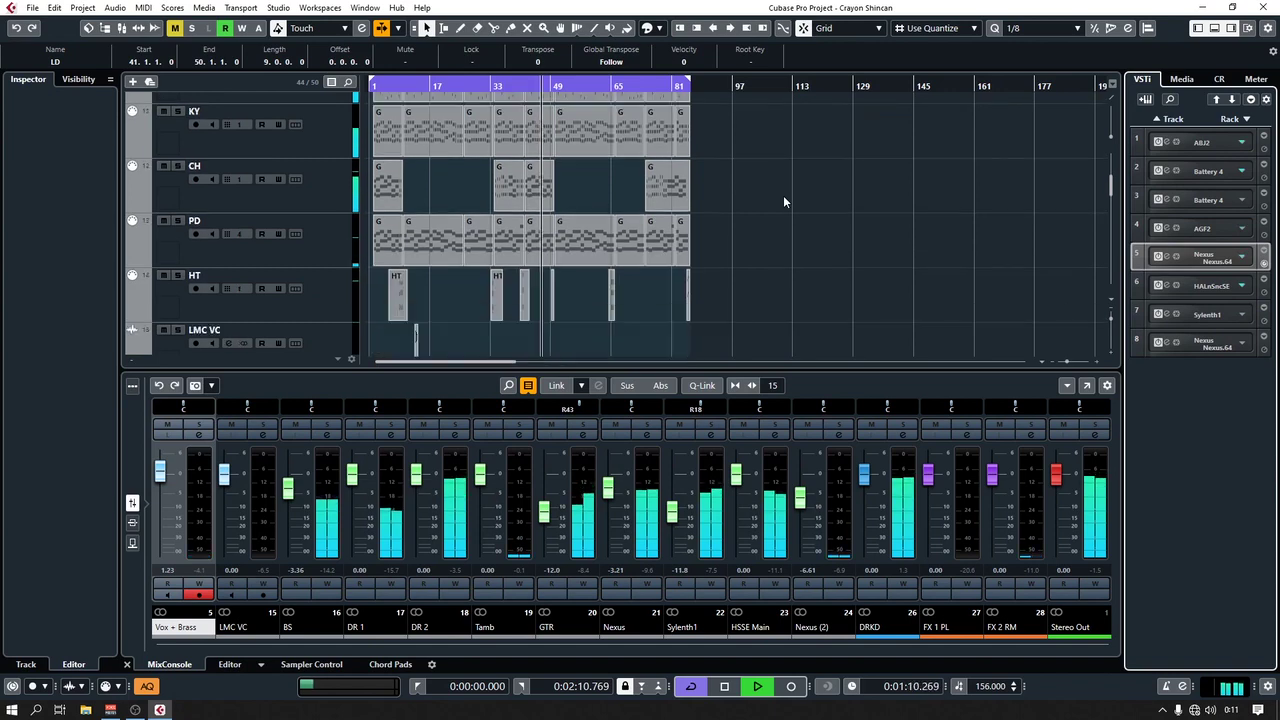
pyautogui.scroll(-1, 783, 195)
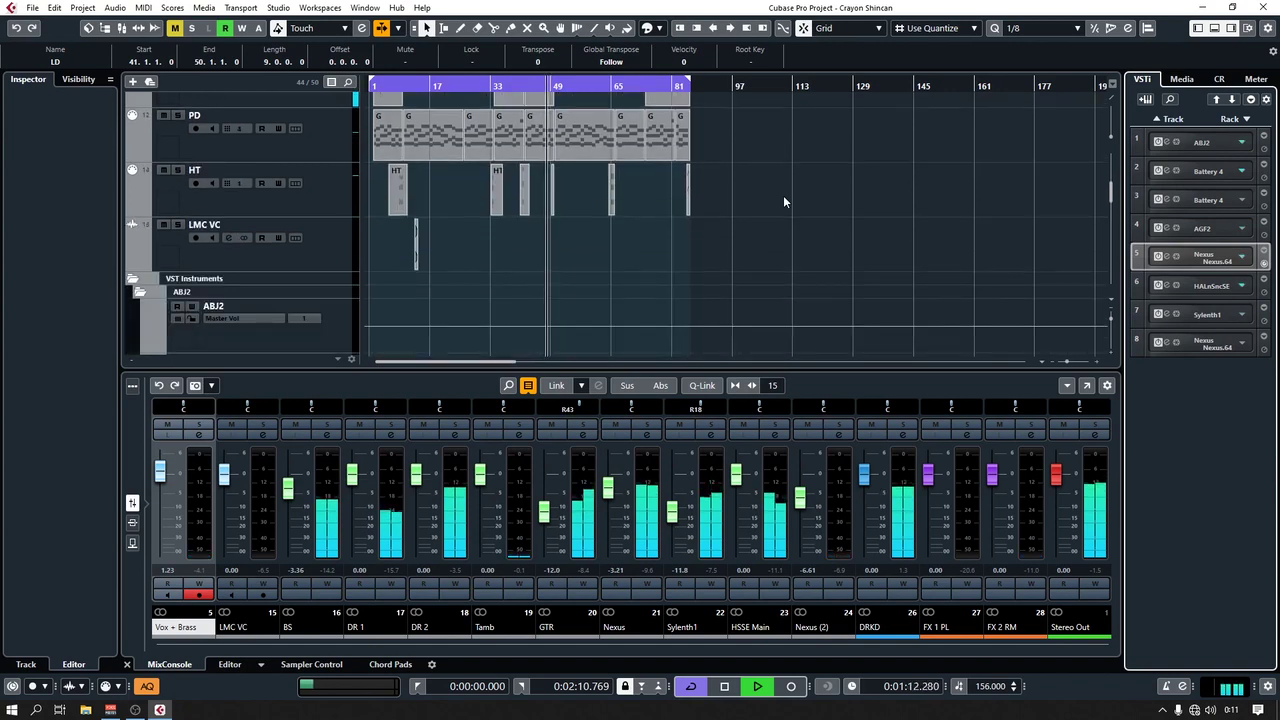
pyautogui.scroll(-3, 783, 195)
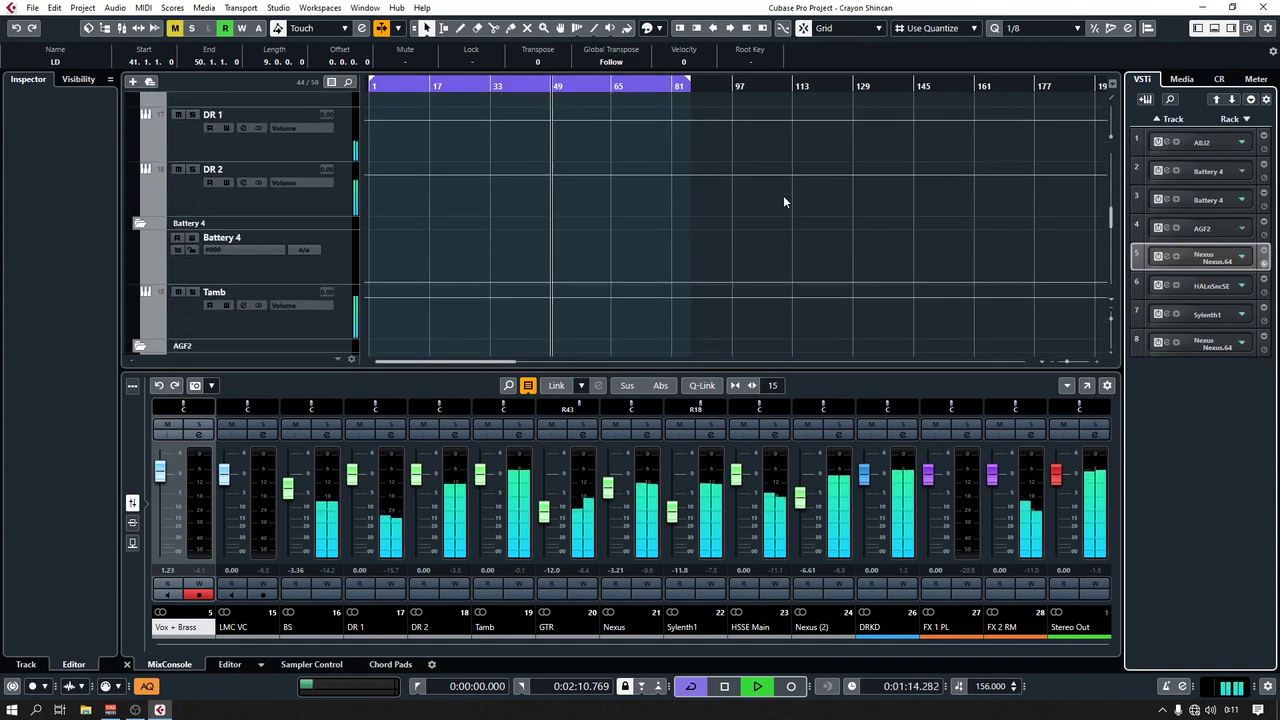
pyautogui.scroll(-5, 783, 201)
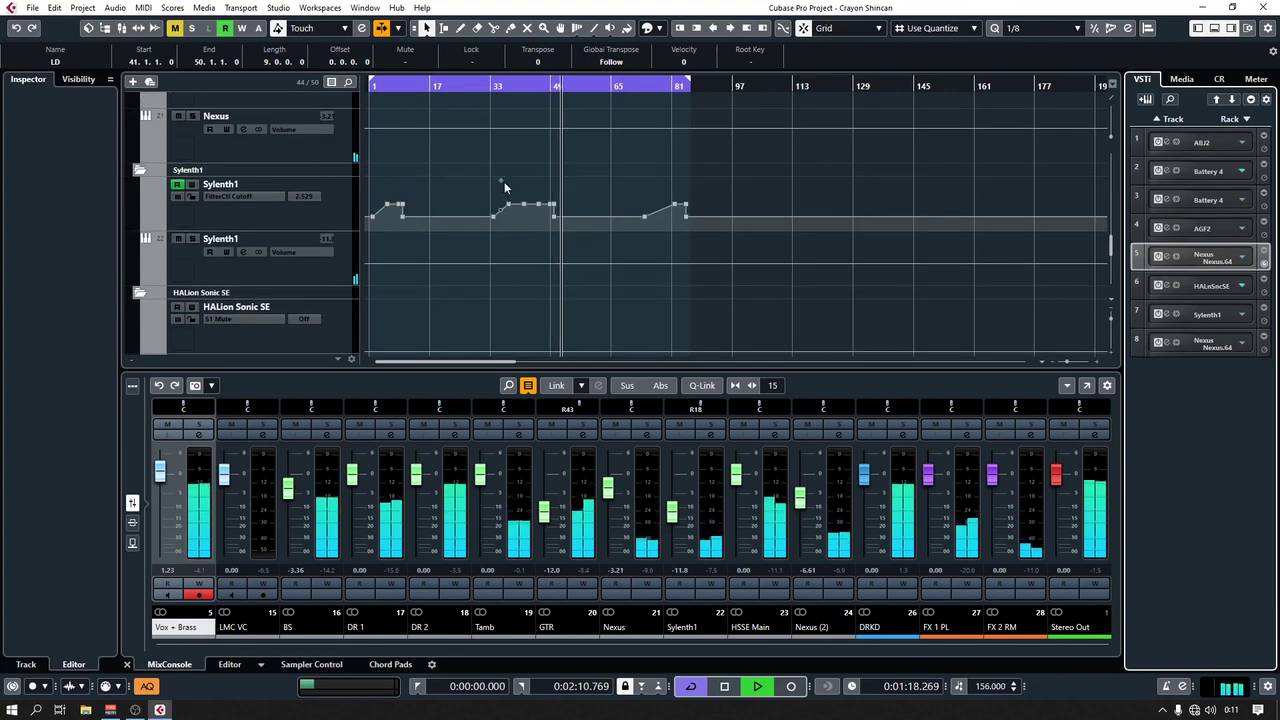
pyautogui.click(491, 86)
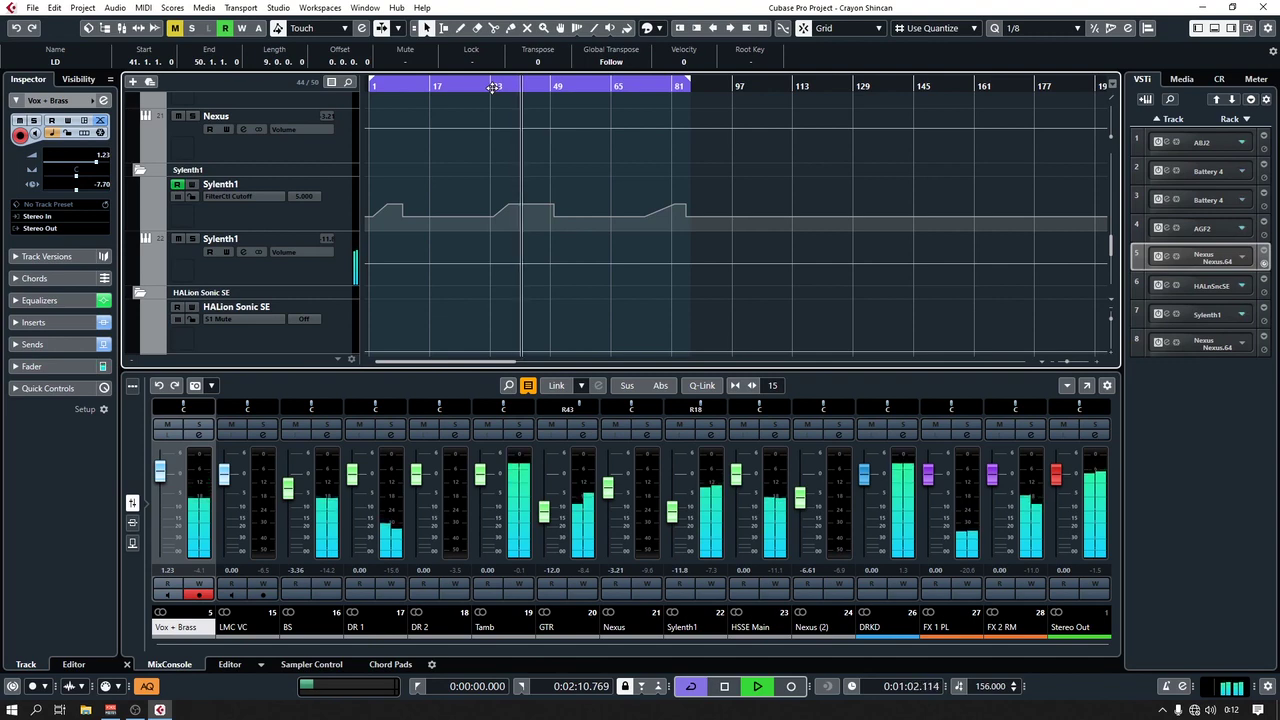
pyautogui.scroll(1, 580, 210)
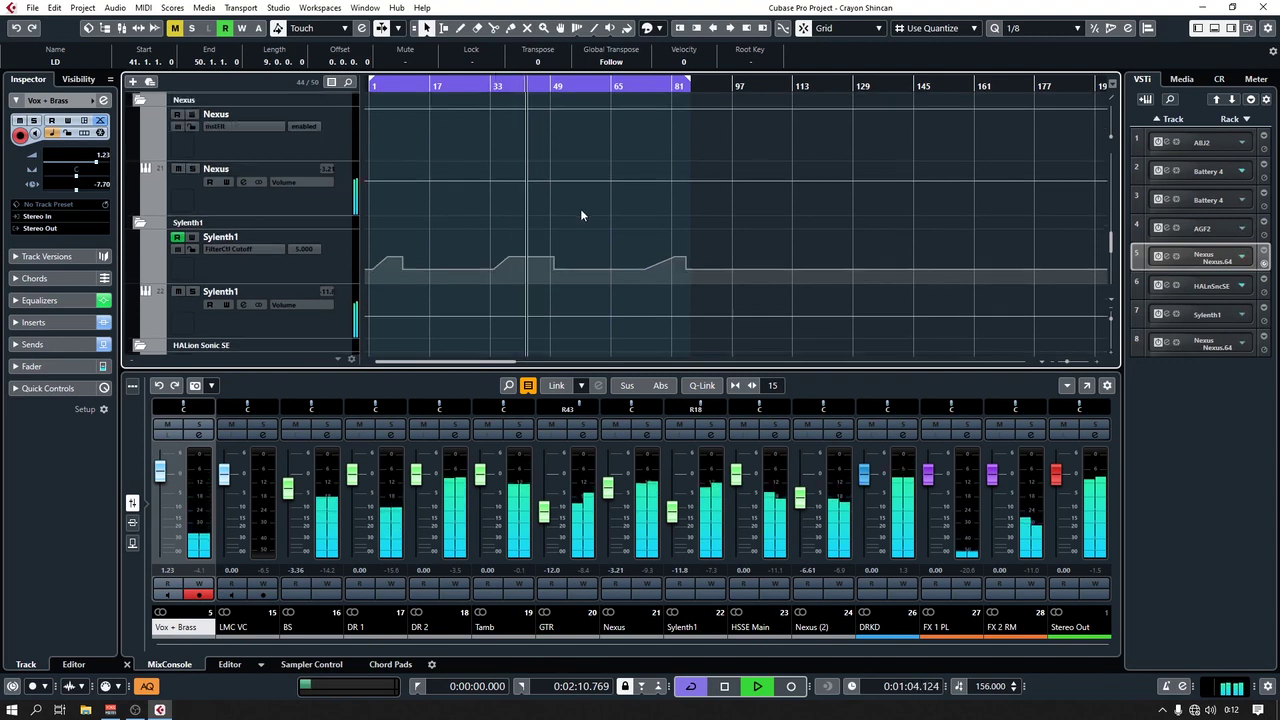
# Examine the events on the Vox + Brass, DR, Kendang, BS and LD tracks during playback.
pyautogui.scroll(8, 580, 212)
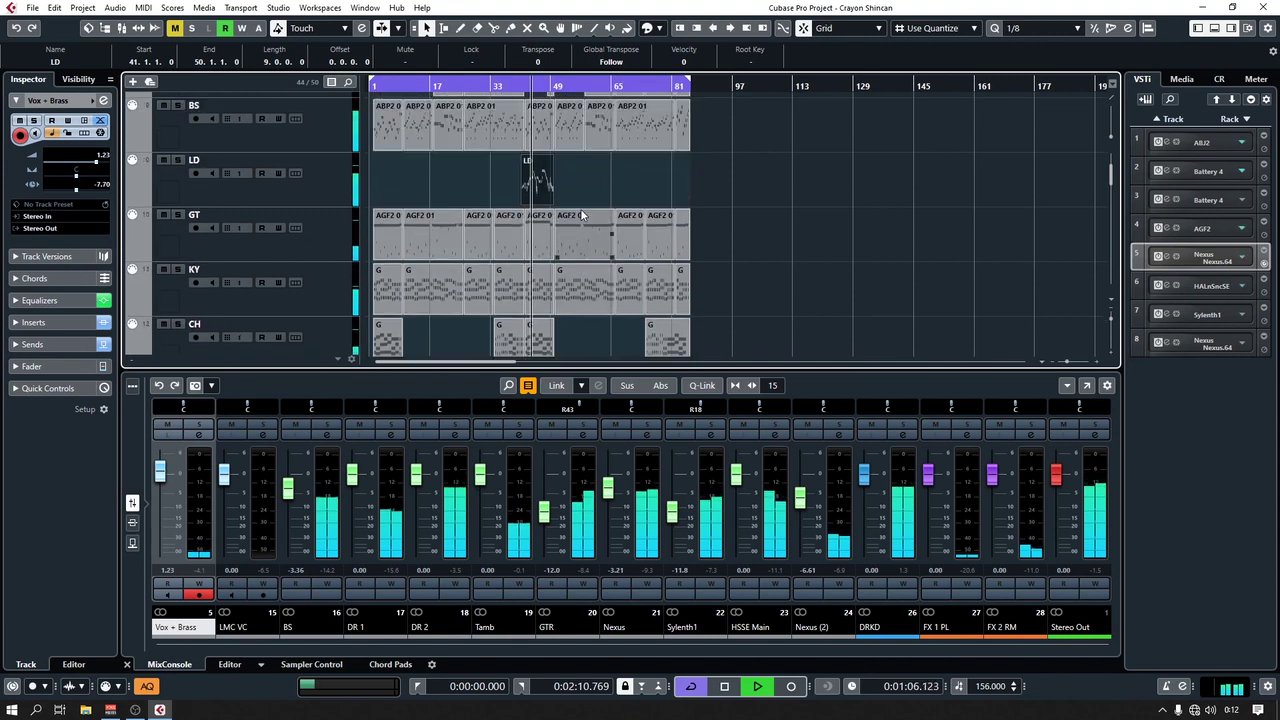
pyautogui.scroll(3, 580, 215)
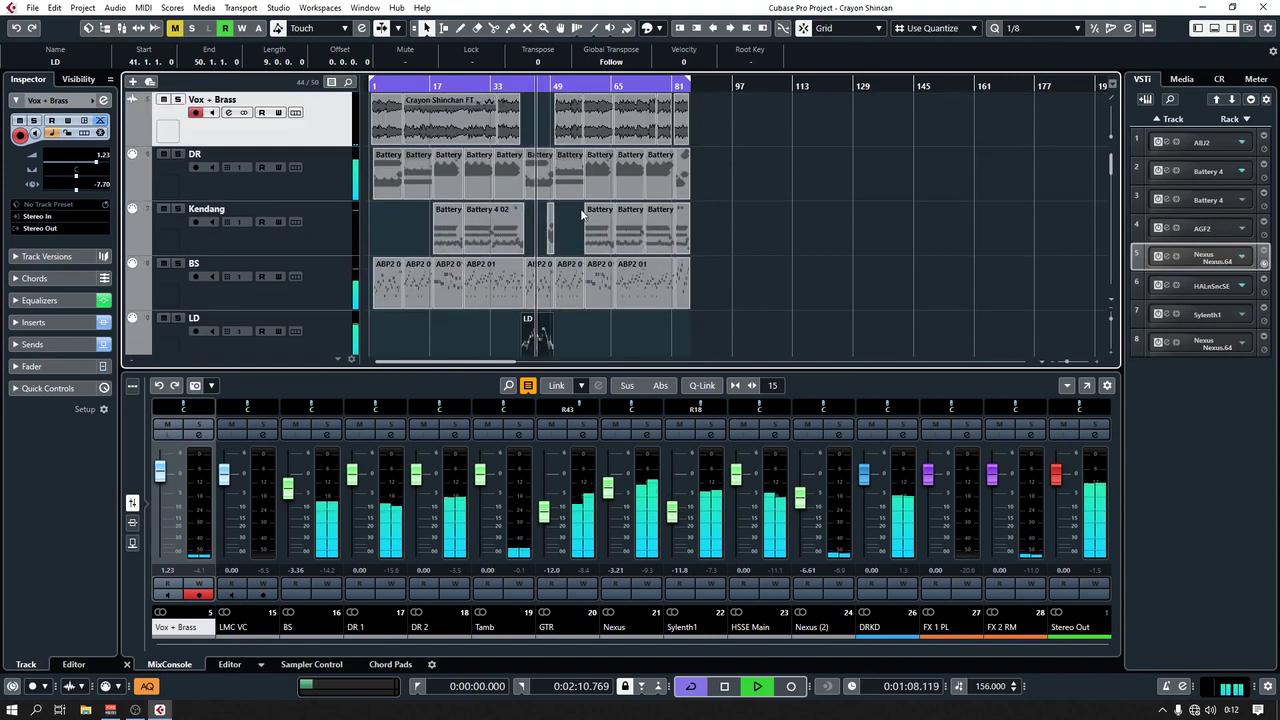
pyautogui.scroll(-1, 581, 213)
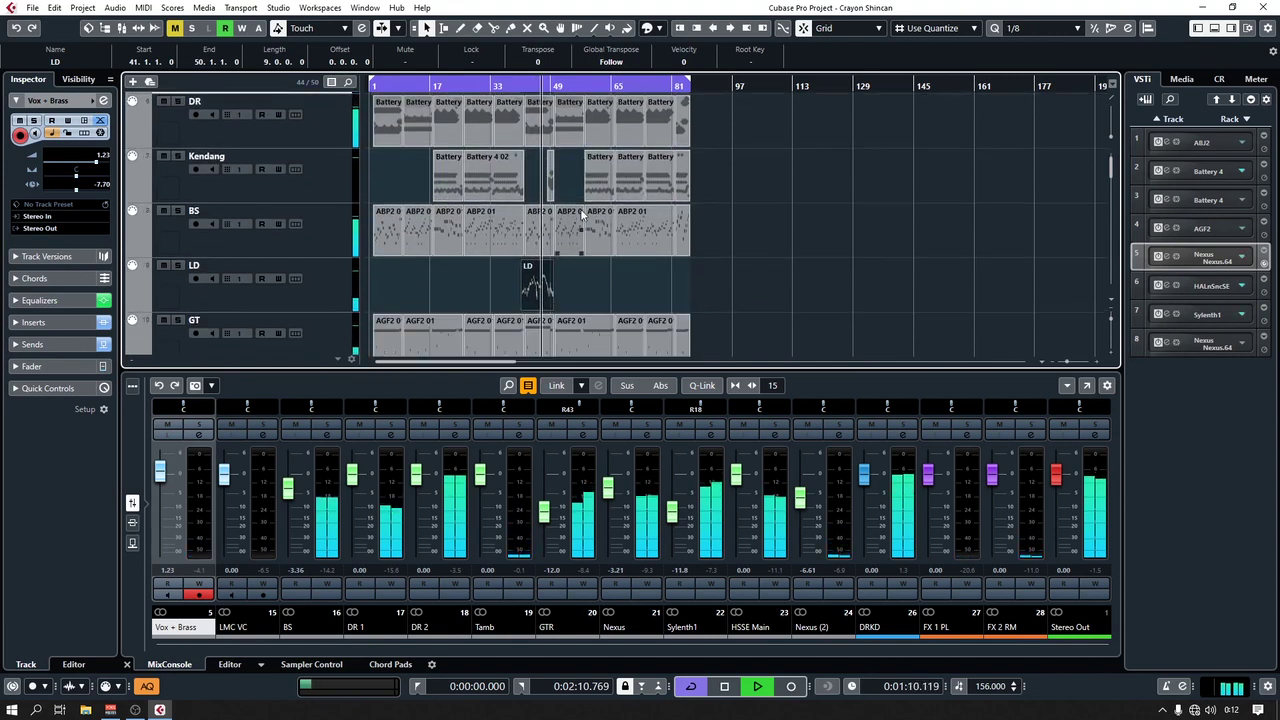
pyautogui.scroll(1, 581, 213)
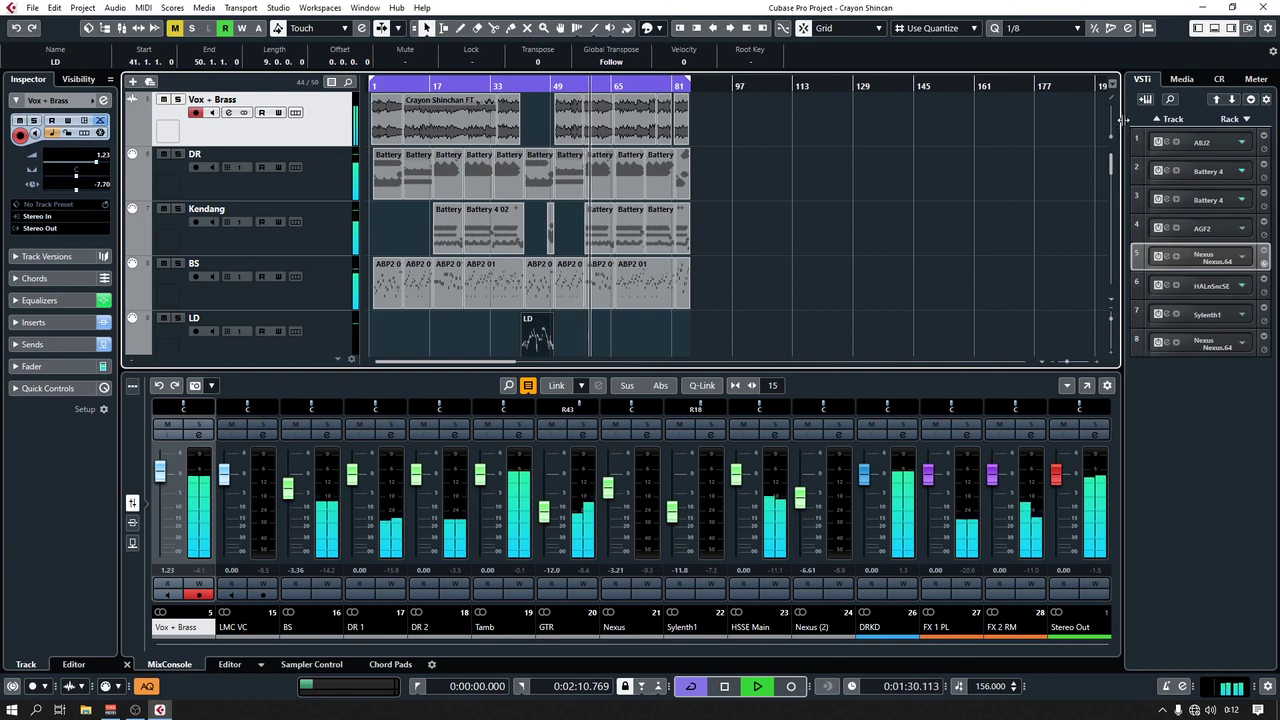
# Display the ABJ2 bass and AGF2 guitar instruments together, moving their windows apart so both fretboards are uncovered.
pyautogui.click(1159, 142)
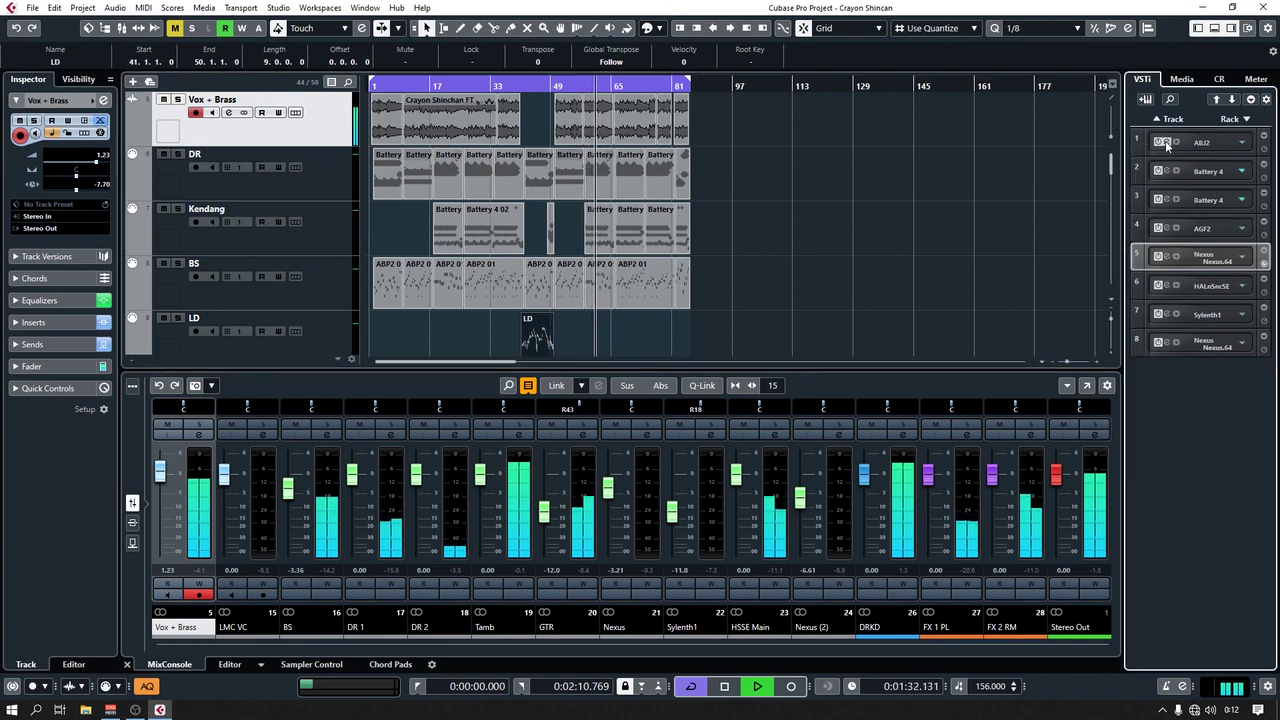
pyautogui.click(1161, 228)
pyautogui.moveTo(756, 214); pyautogui.dragTo(1027, 210)
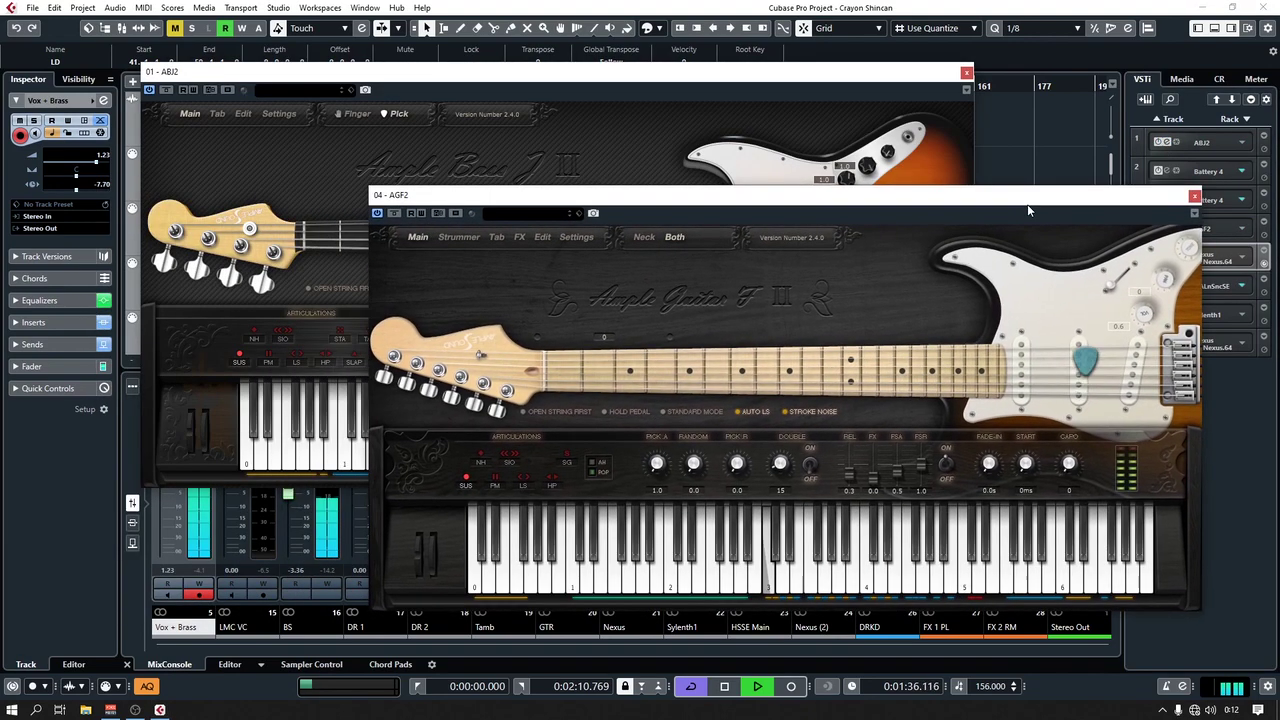
pyautogui.moveTo(605, 72); pyautogui.dragTo(475, 1)
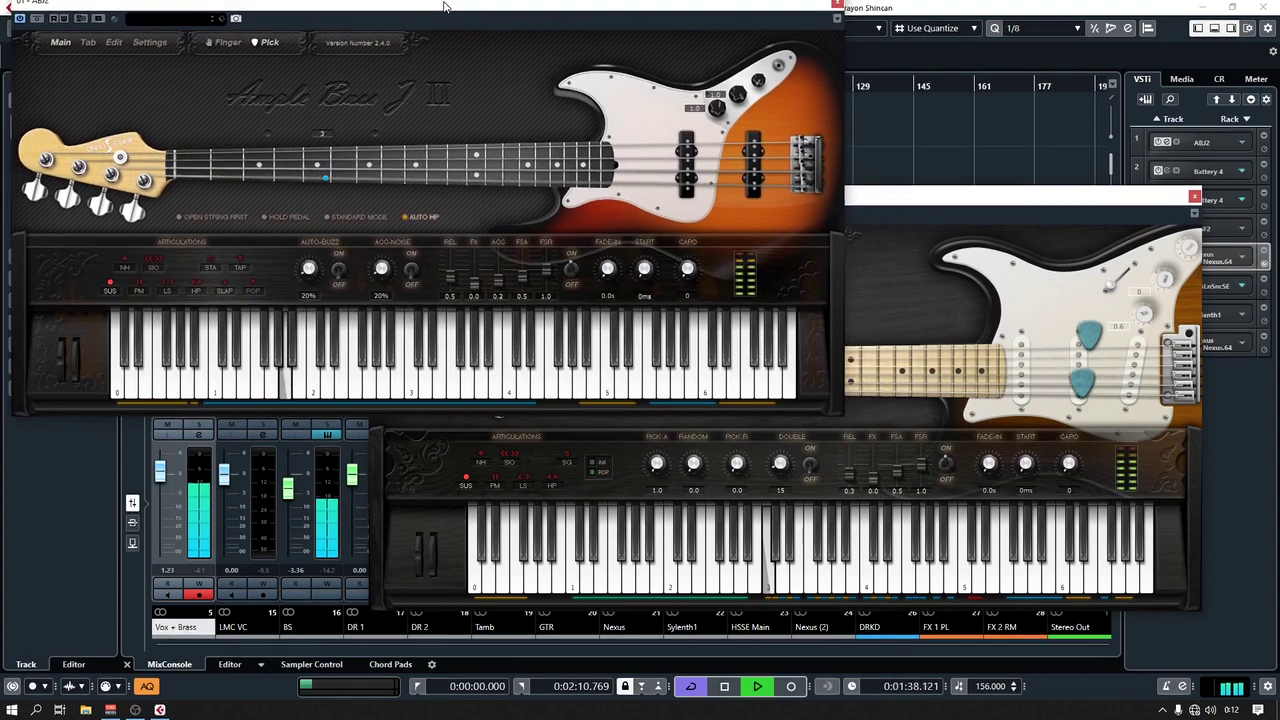
pyautogui.moveTo(881, 200); pyautogui.dragTo(870, 260)
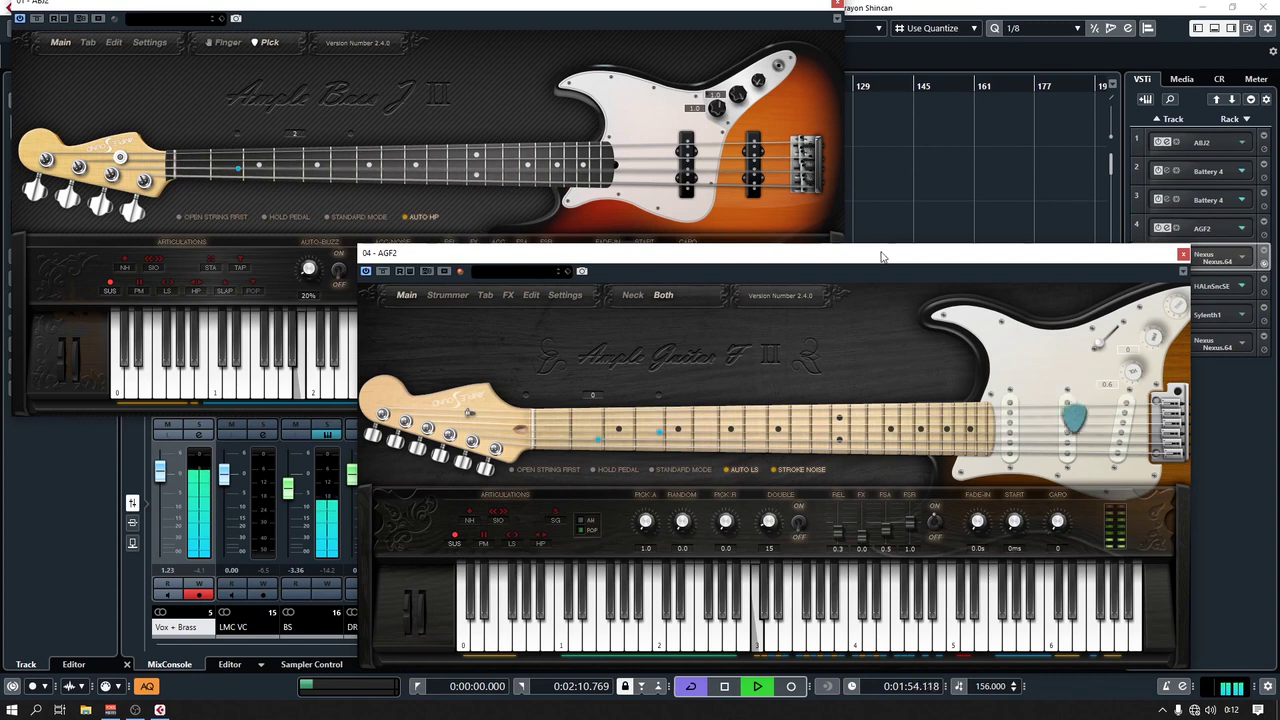
# Display the Battery 4 instrument from rack slot 3, and close it together with the ABJ2 and AGF2 windows.
pyautogui.click(1168, 201)
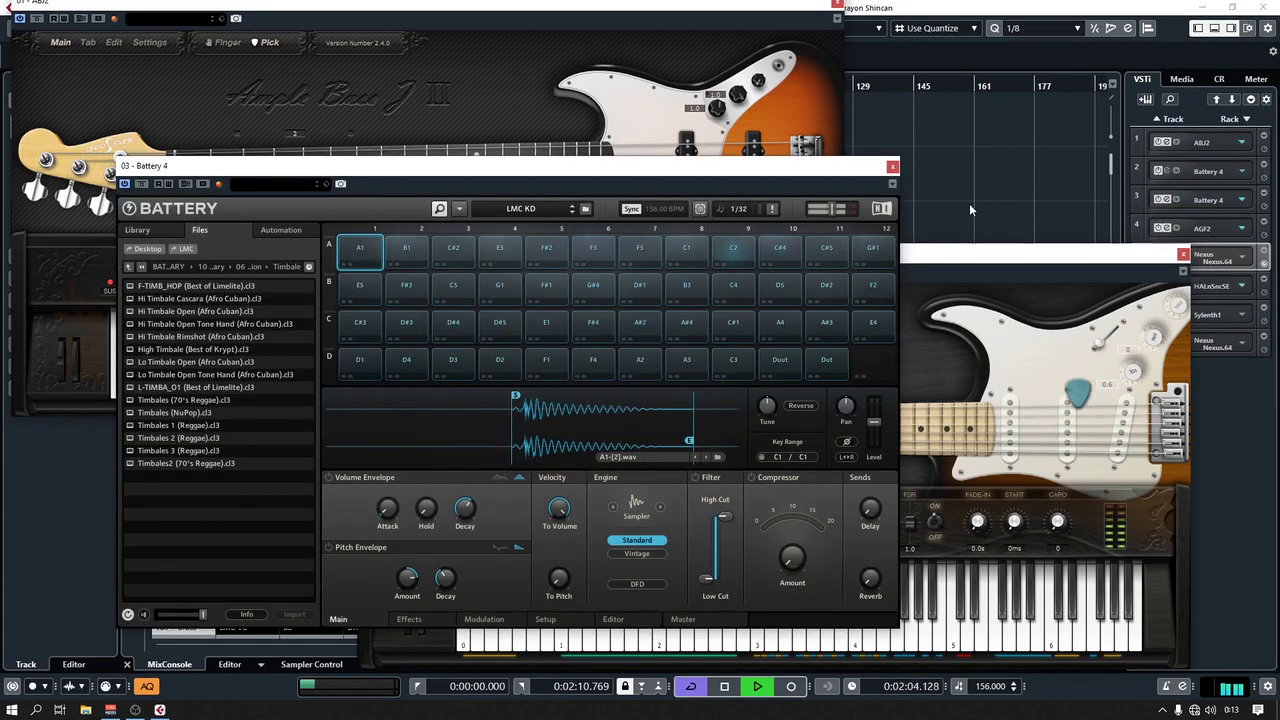
pyautogui.click(892, 166)
pyautogui.click(836, 9)
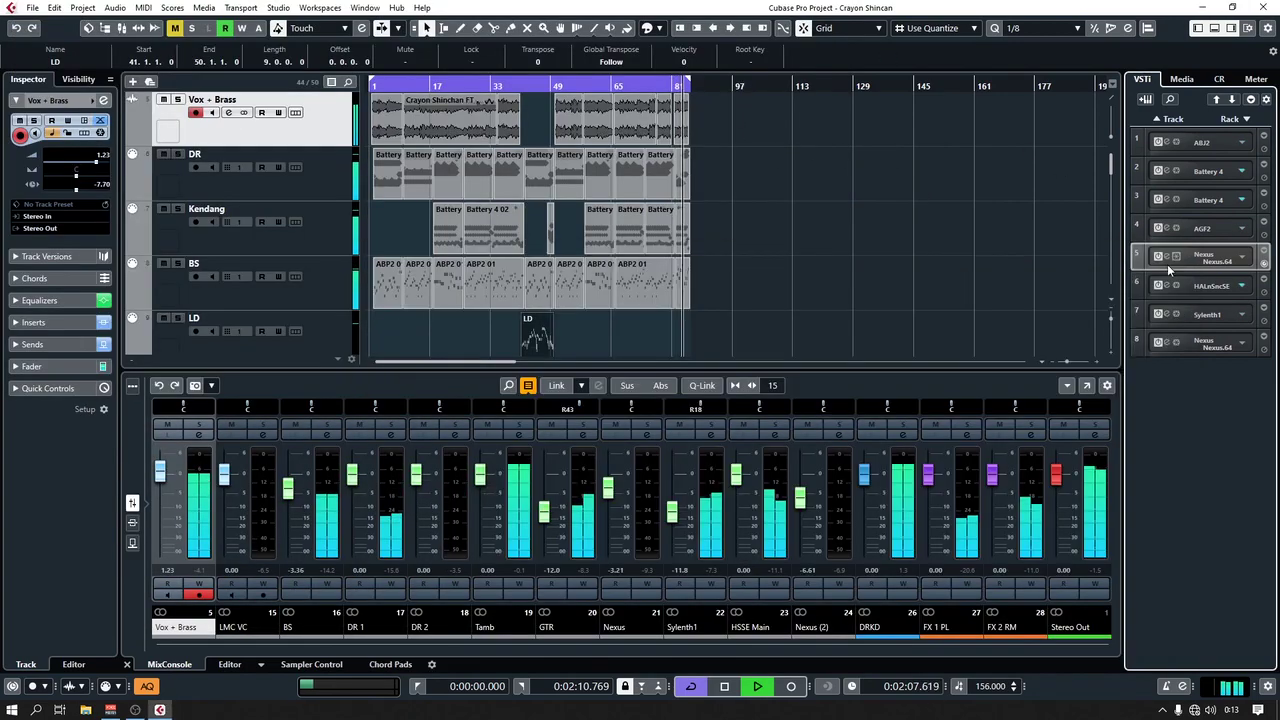
pyautogui.click(1183, 253)
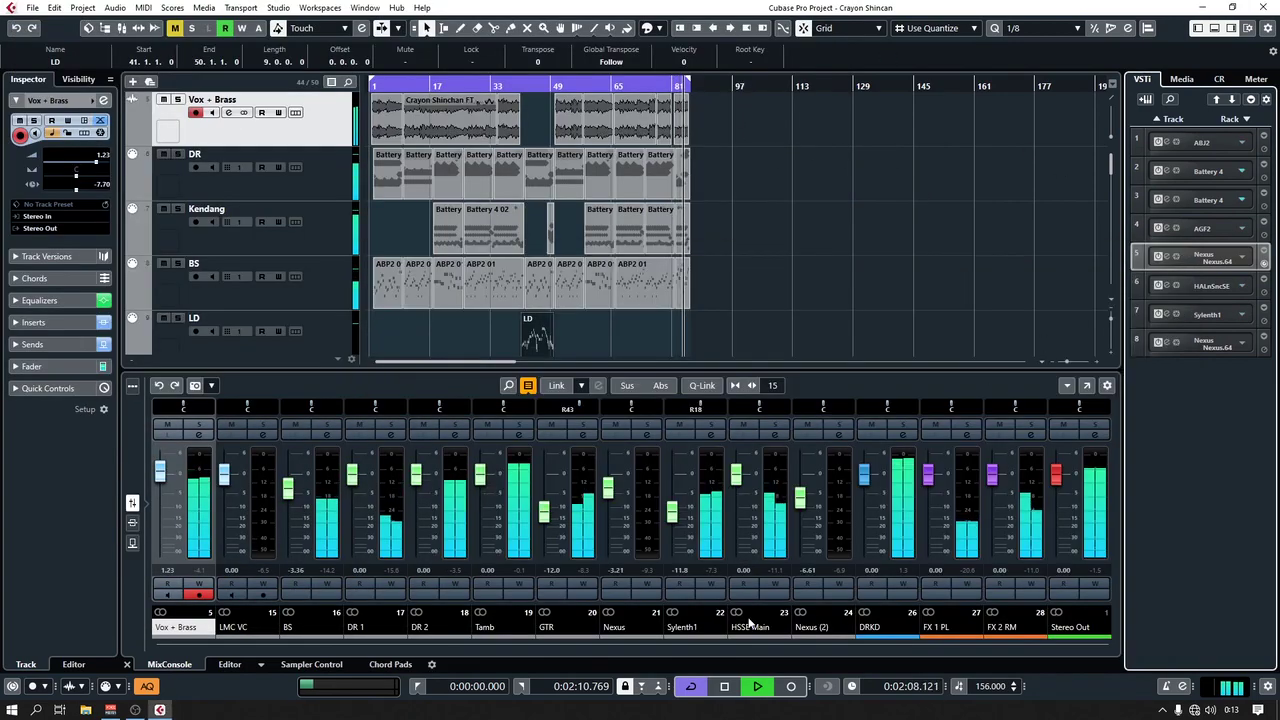